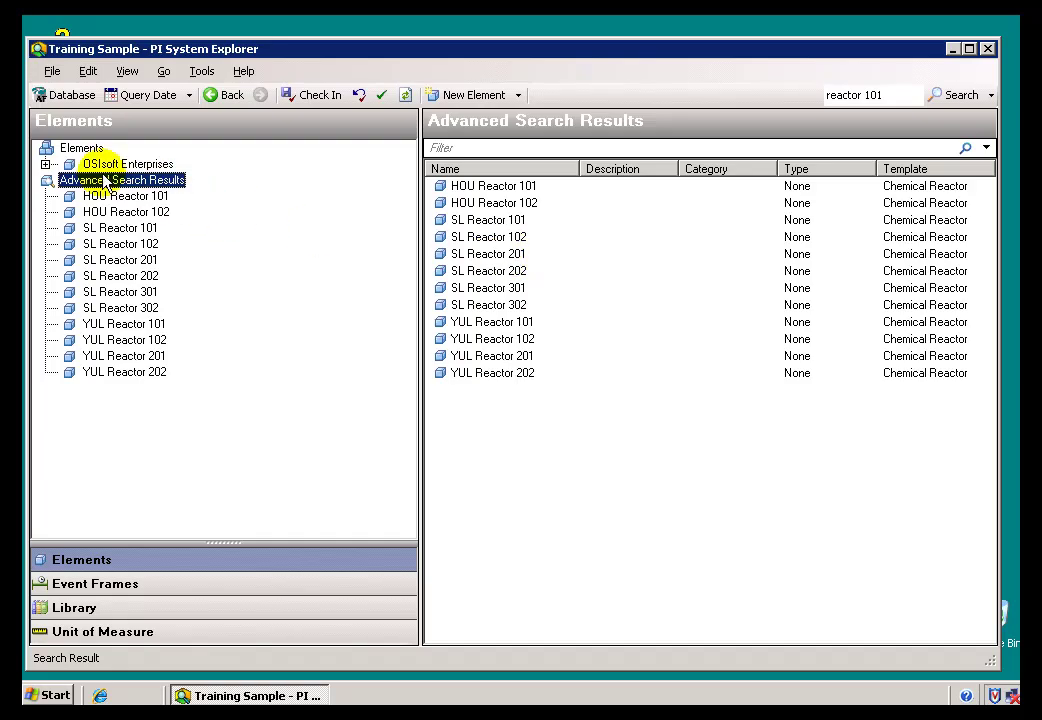
Expand OSIsoft Enterprises > Division and select Chemicals Division.
{"action": "left_click", "coordinate": [95, 164]}
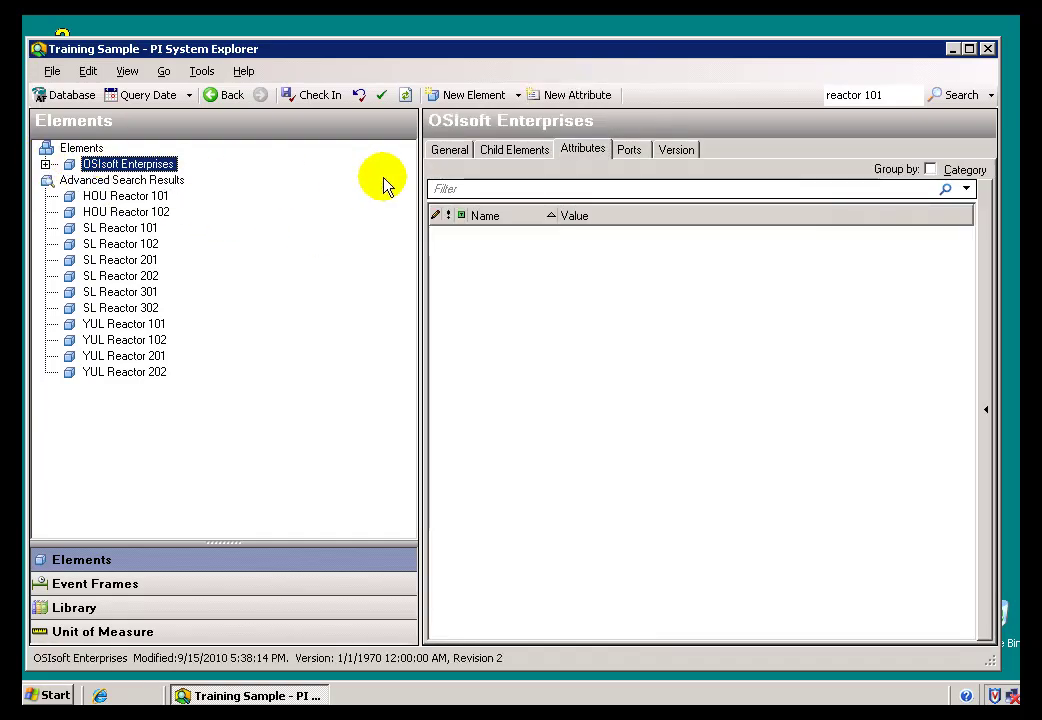
{"action": "left_click", "coordinate": [45, 165]}
{"action": "left_click", "coordinate": [68, 181]}
{"action": "left_click", "coordinate": [178, 229]}
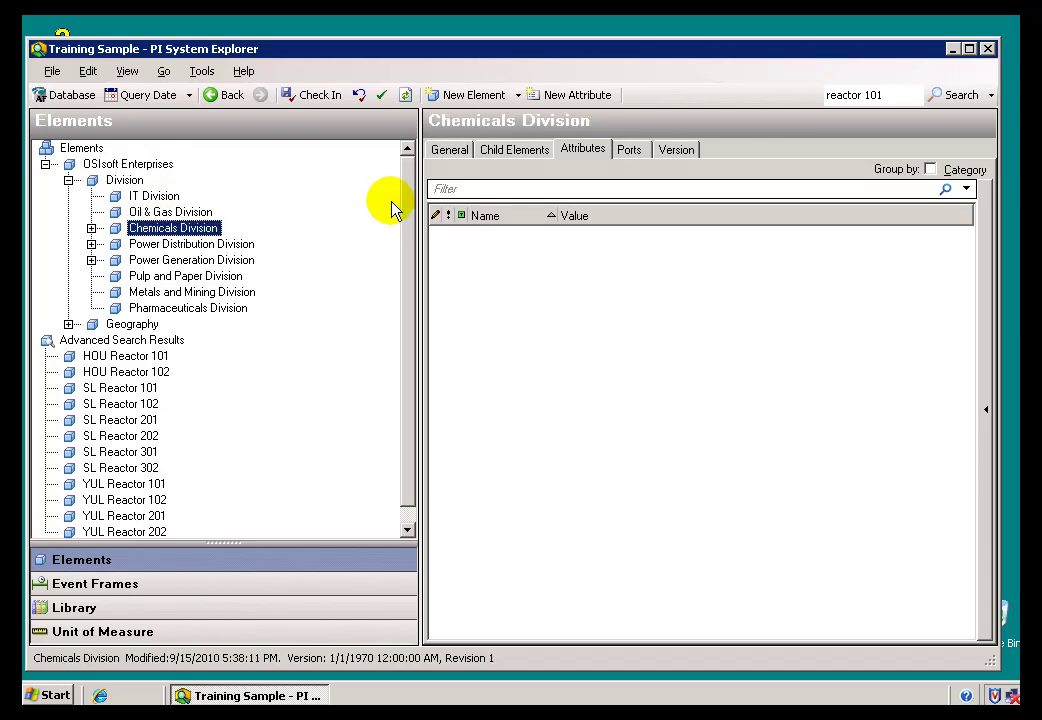
List Chemicals Division's child elements and check the search matching options.
{"action": "left_click", "coordinate": [512, 155]}
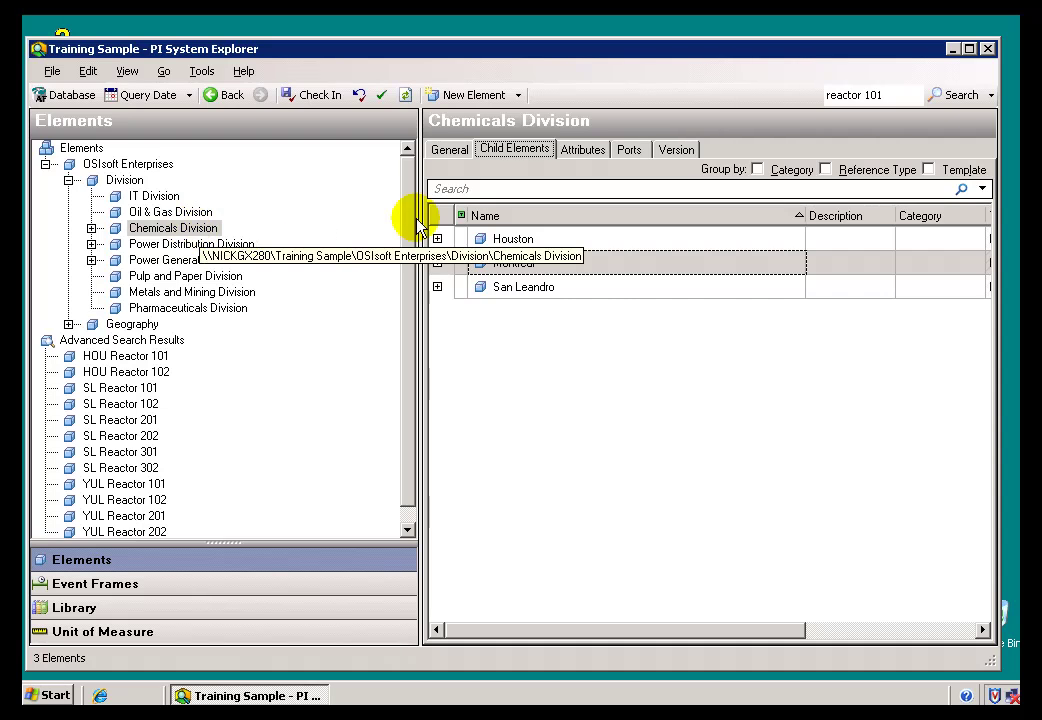
{"action": "left_click", "coordinate": [490, 188]}
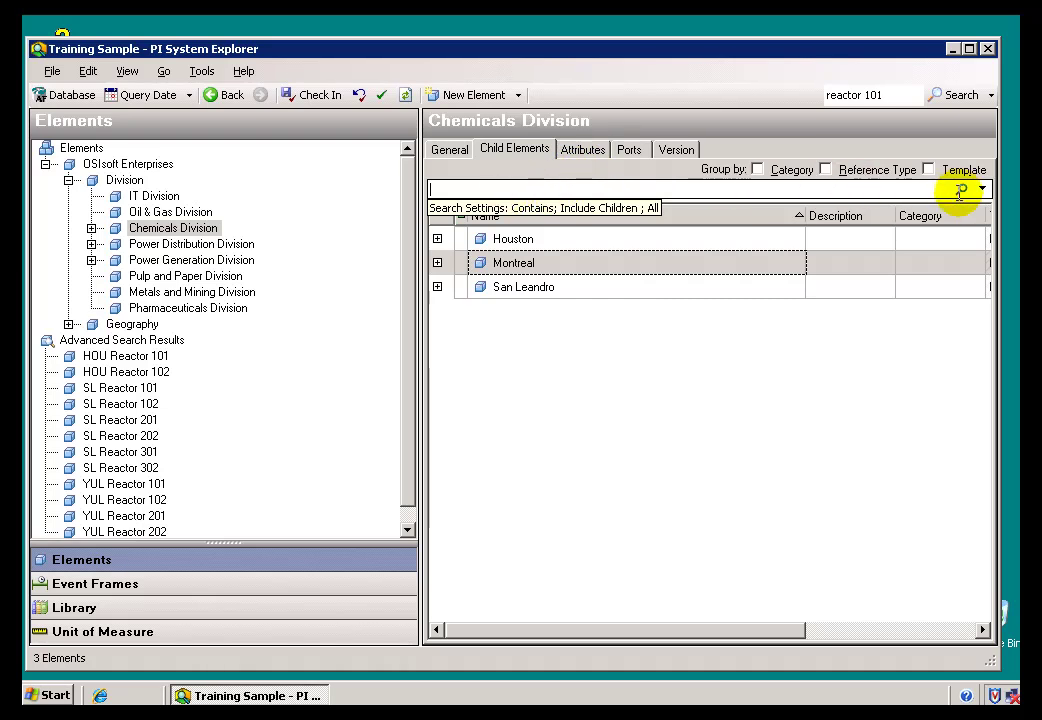
{"action": "left_click", "coordinate": [983, 189]}
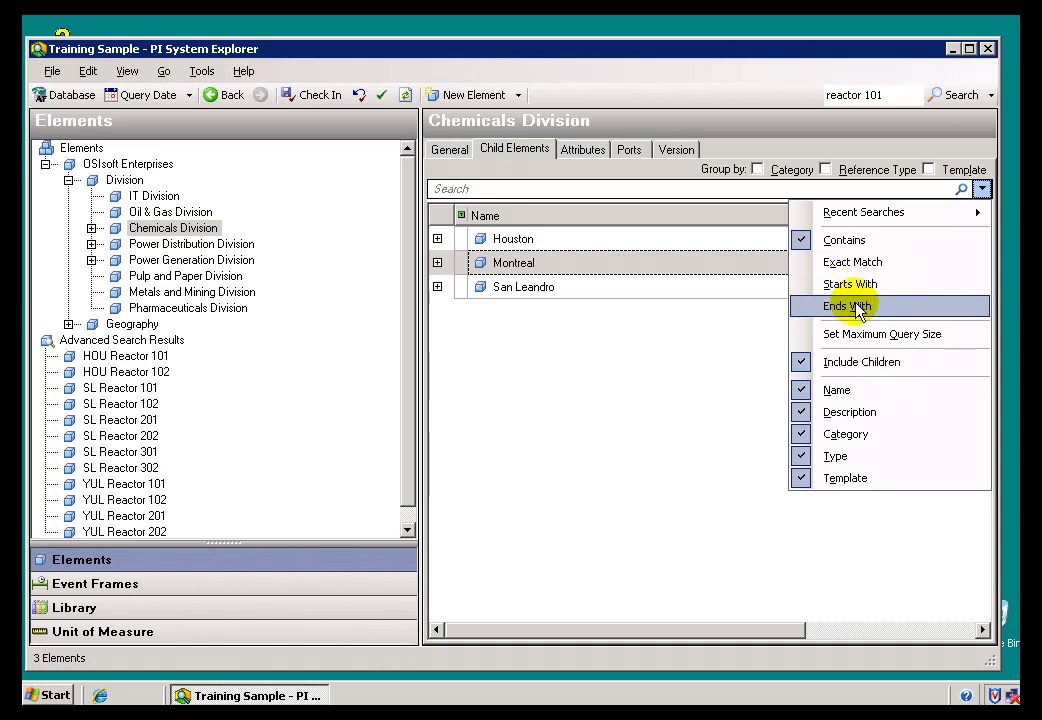
Search Chemicals Division's child elements for 101.
{"action": "left_click", "coordinate": [532, 185]}
{"action": "left_click", "coordinate": [534, 185]}
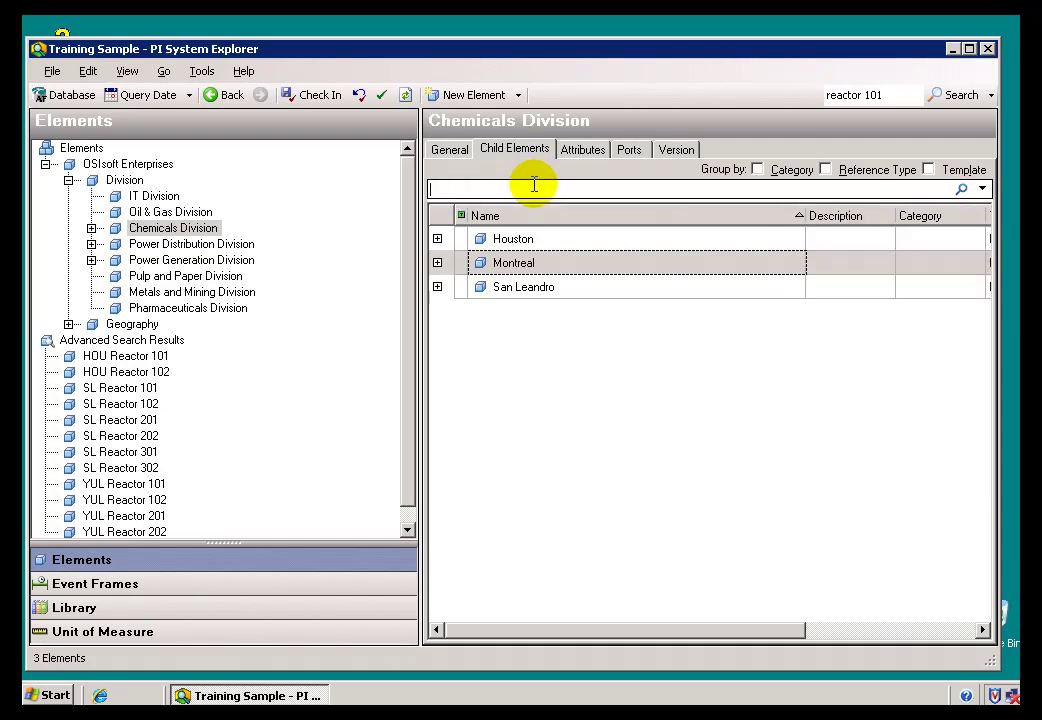
{"action": "type", "text": "101"}
{"action": "key", "text": "Return"}
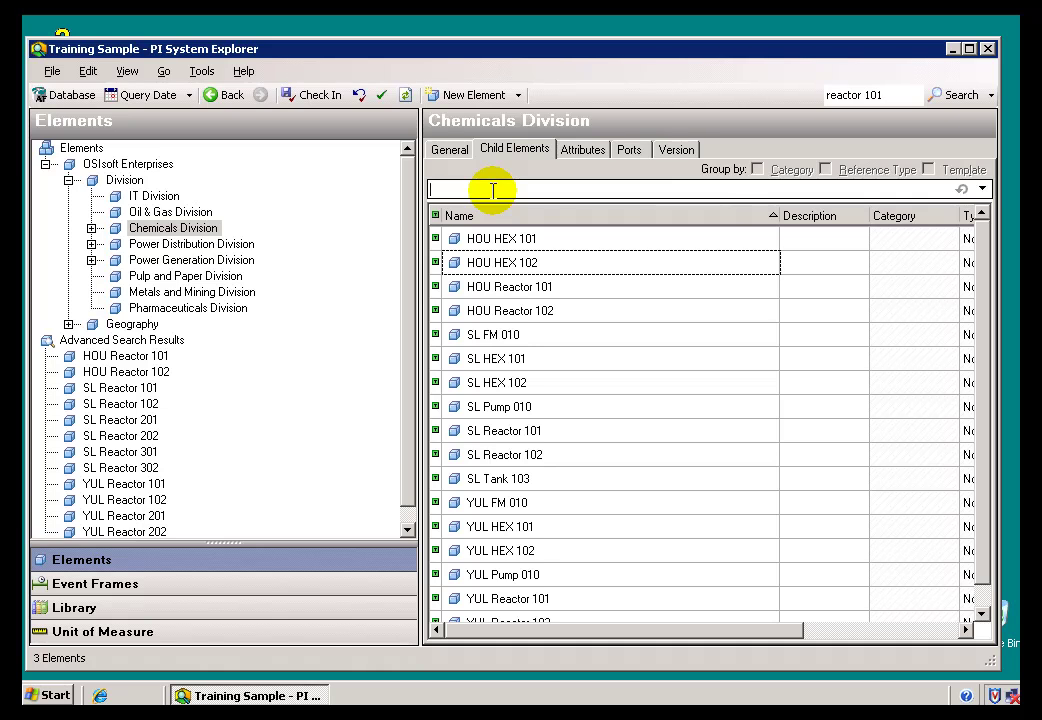
Refine the search to hous, then react, and select HOU Reactor 101 in the results.
{"action": "type", "text": "hous"}
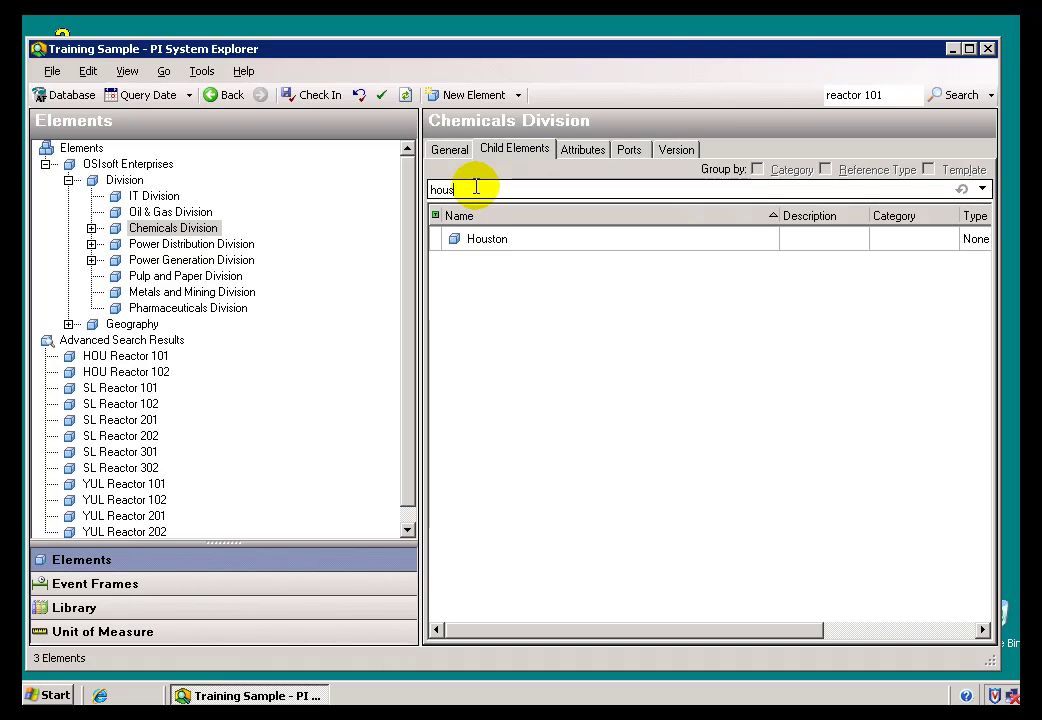
{"action": "type", "text": "react"}
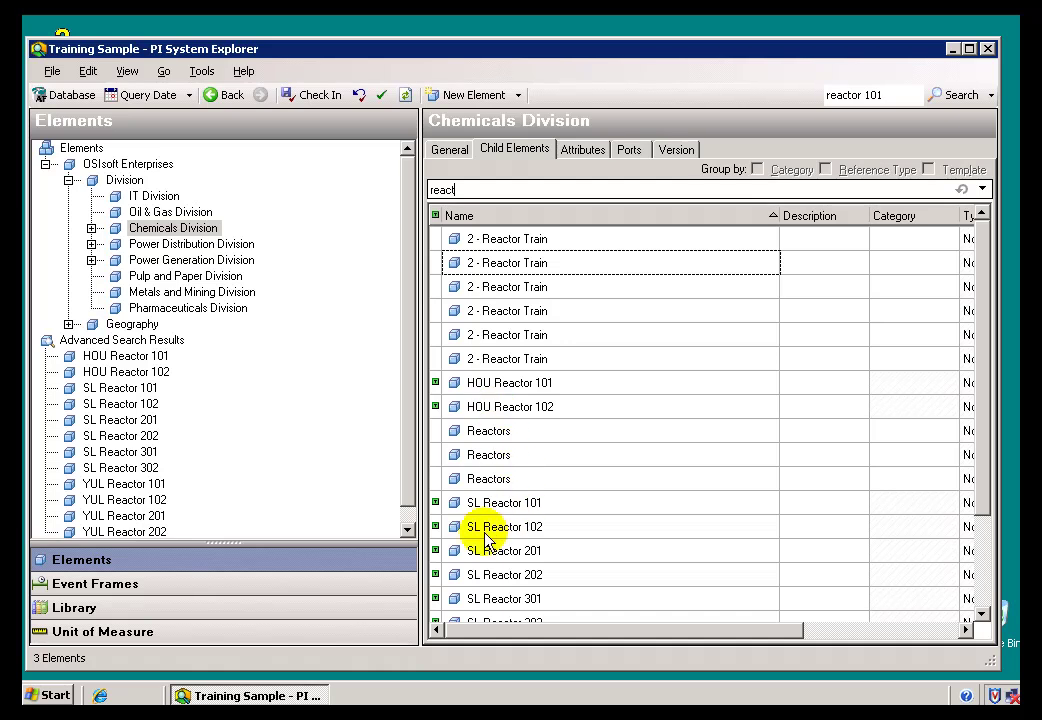
{"action": "left_click", "coordinate": [978, 585]}
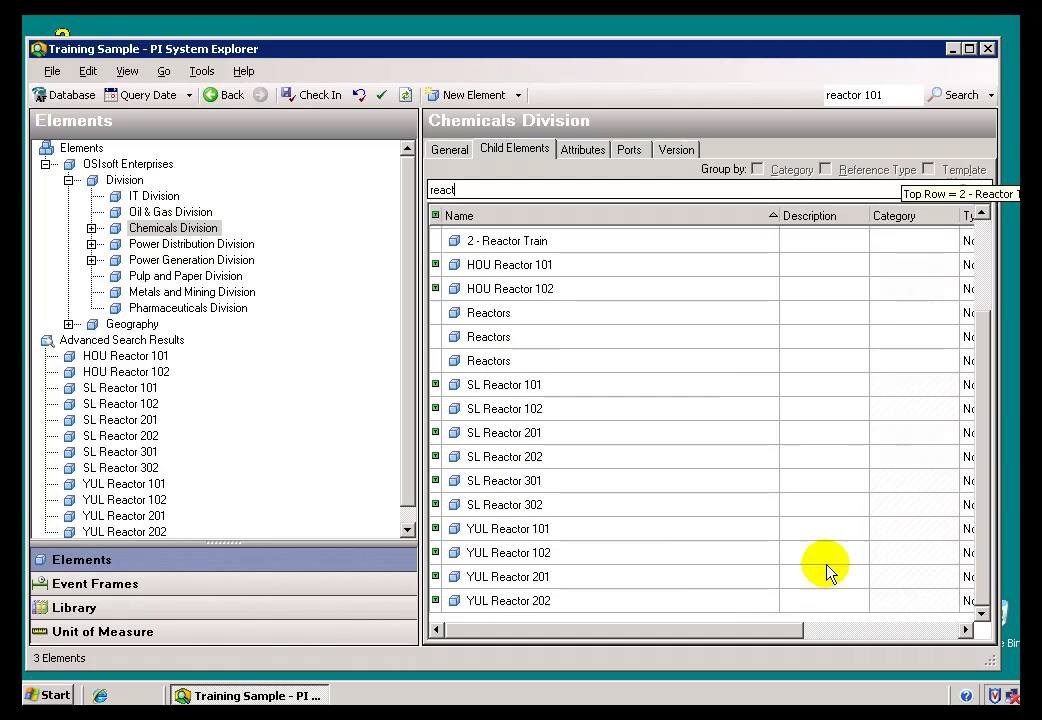
{"action": "left_click", "coordinate": [440, 266]}
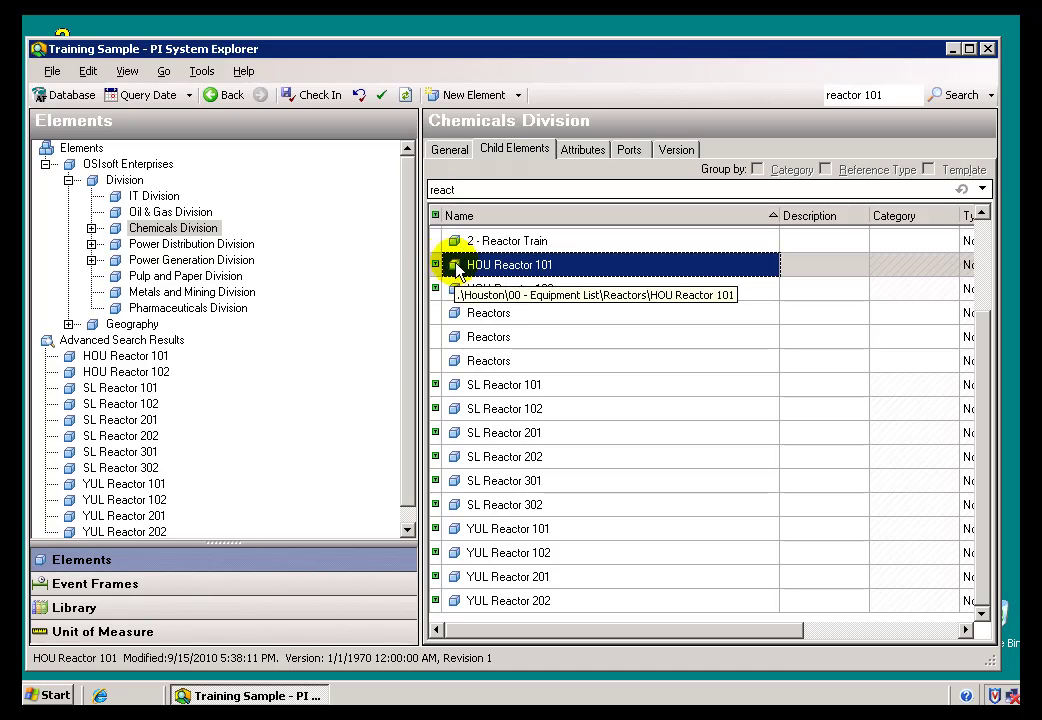
Review HOU Reactor 101's properties and attributes, then cancel without changes.
{"action": "right_click", "coordinate": [456, 265]}
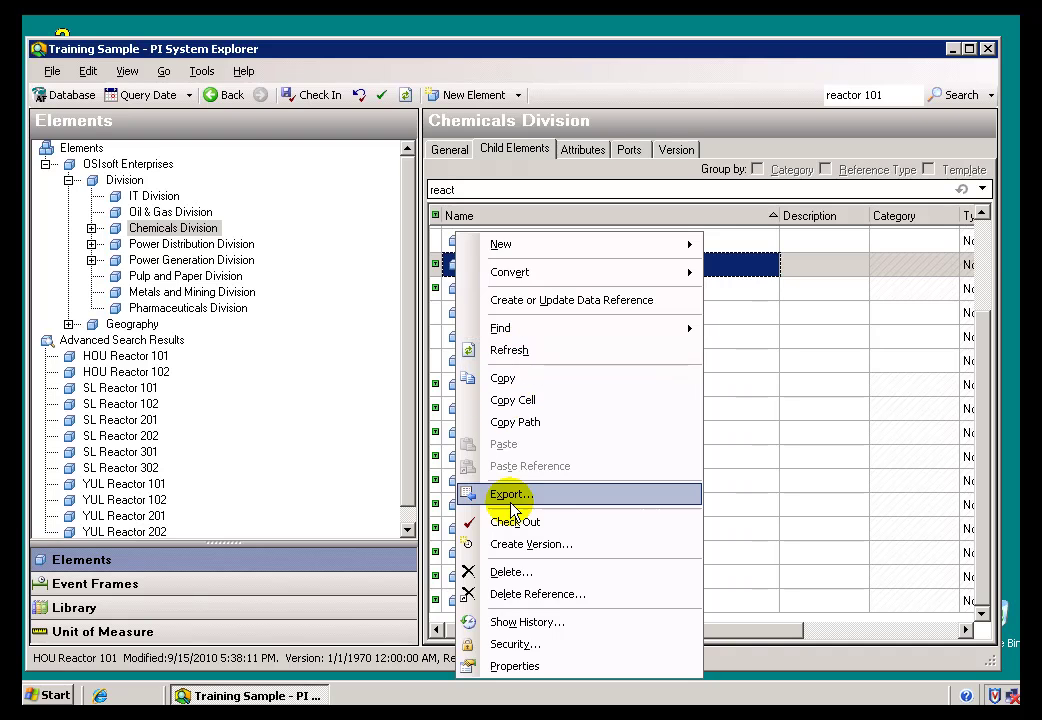
{"action": "left_click", "coordinate": [518, 666]}
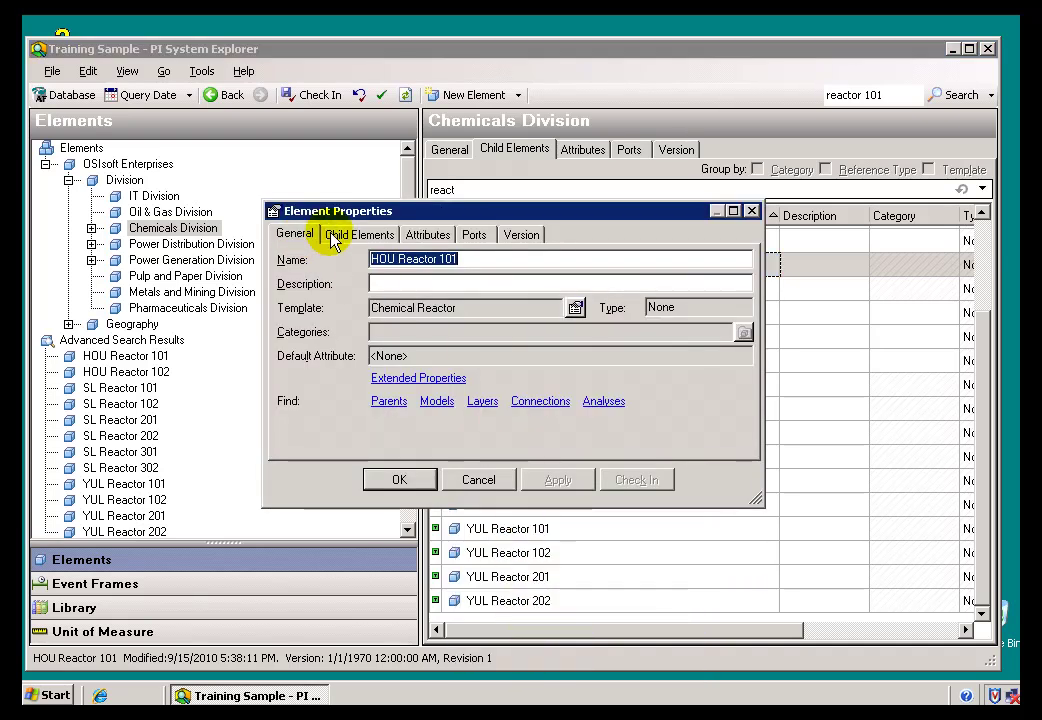
{"action": "left_click", "coordinate": [371, 244]}
{"action": "left_click", "coordinate": [431, 242]}
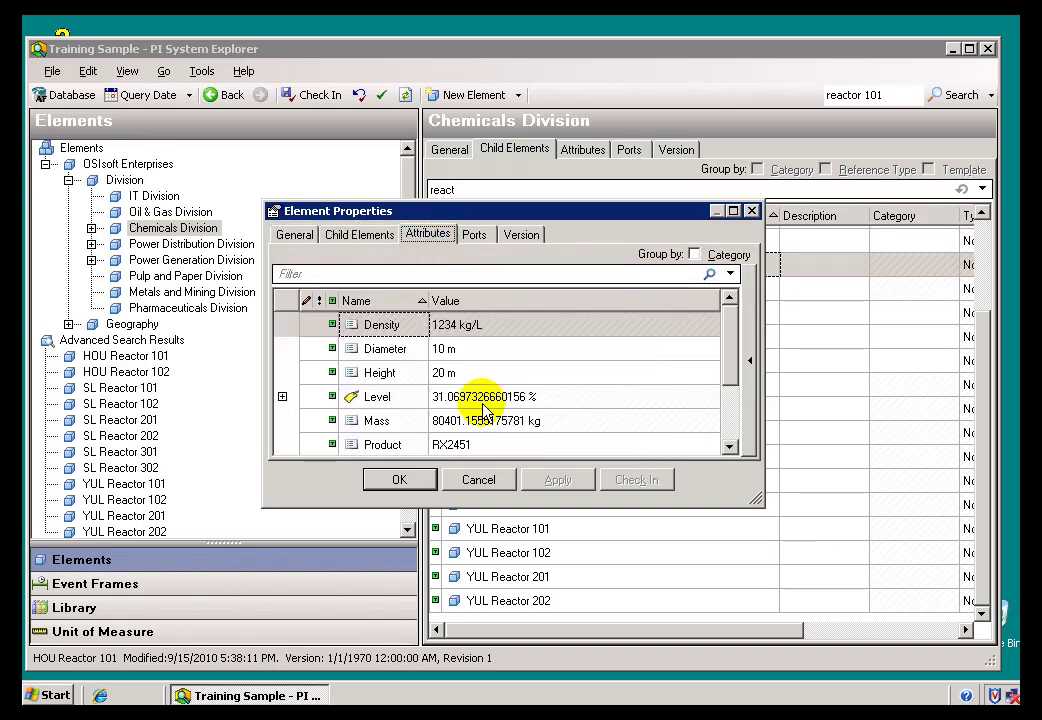
{"action": "left_click", "coordinate": [478, 480]}
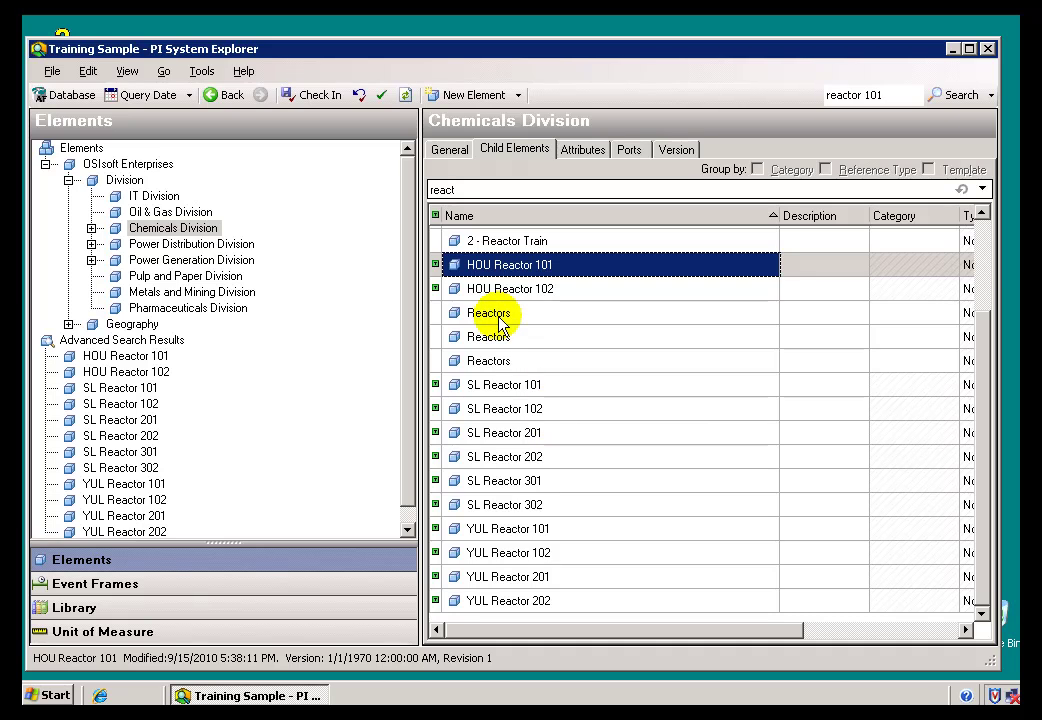
Locate HOU Reactor 101 under Houston's Reactors and view its General details with the Chemical Reactor template.
{"action": "double_click", "coordinate": [445, 265]}
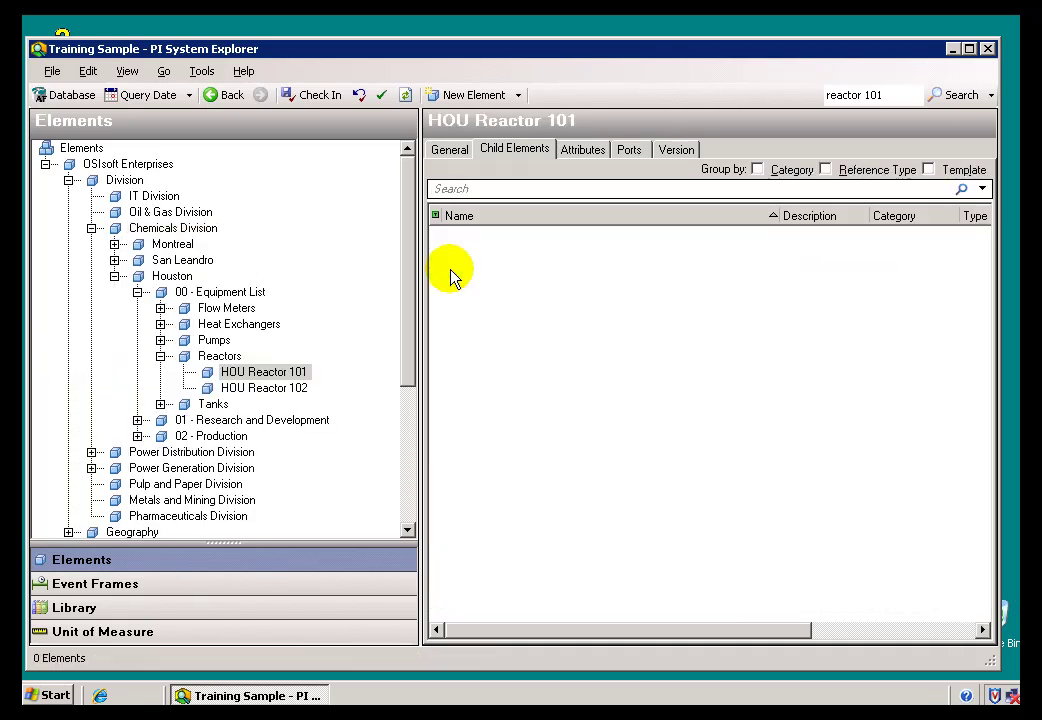
{"action": "left_click", "coordinate": [226, 372]}
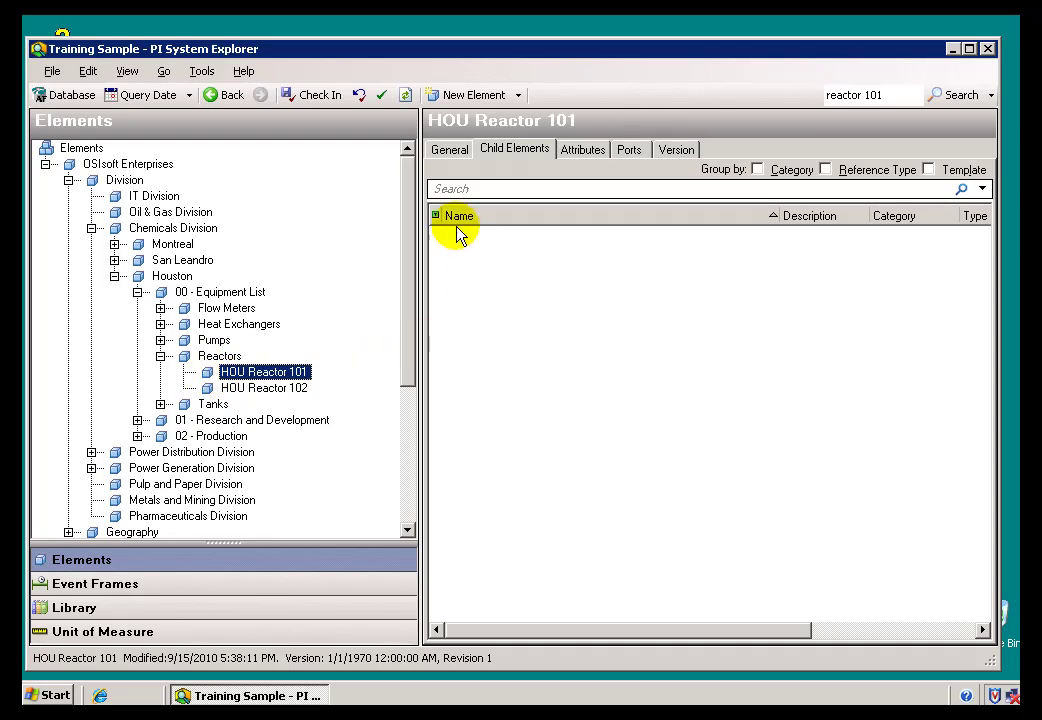
{"action": "left_click", "coordinate": [448, 156]}
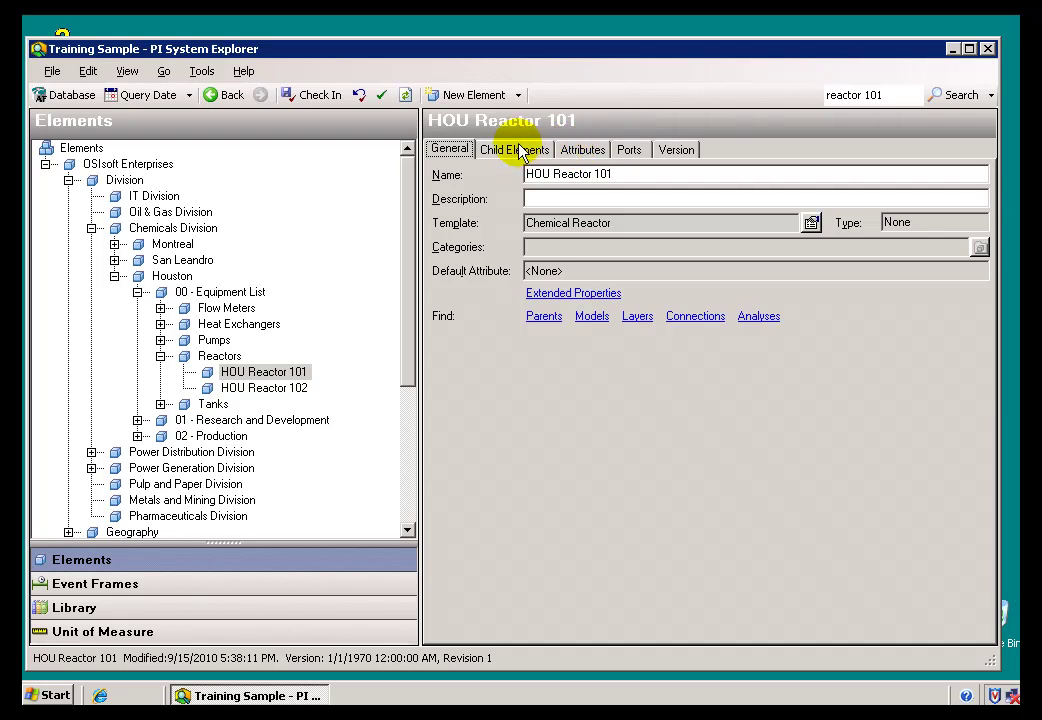
{"action": "left_click", "coordinate": [215, 358]}
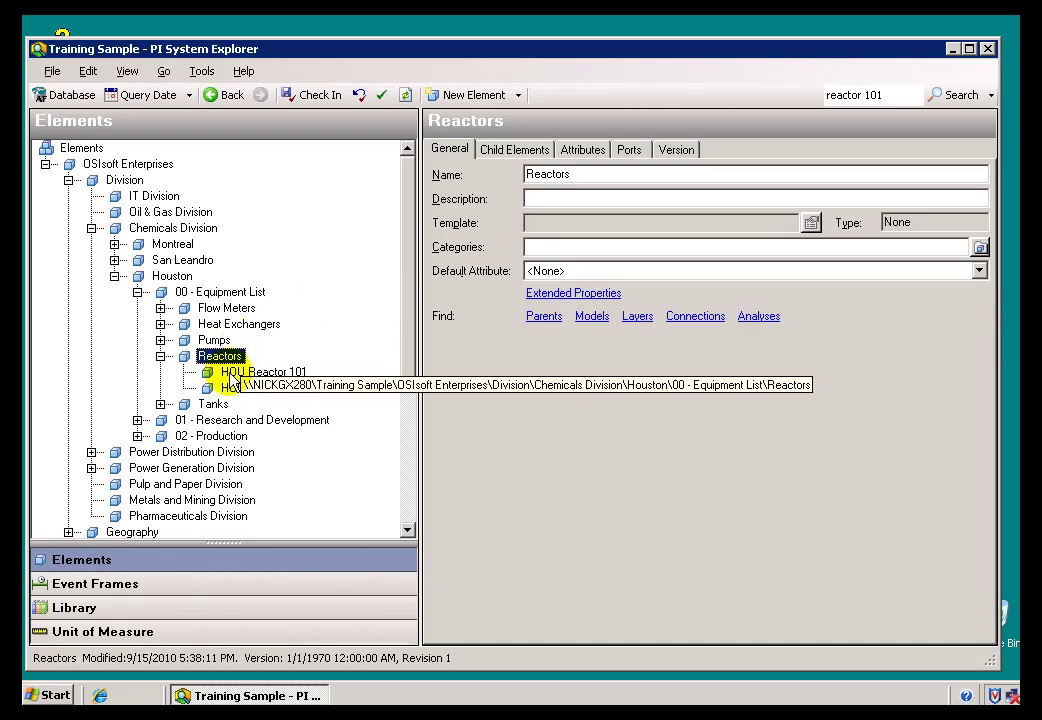
{"action": "left_click", "coordinate": [222, 372]}
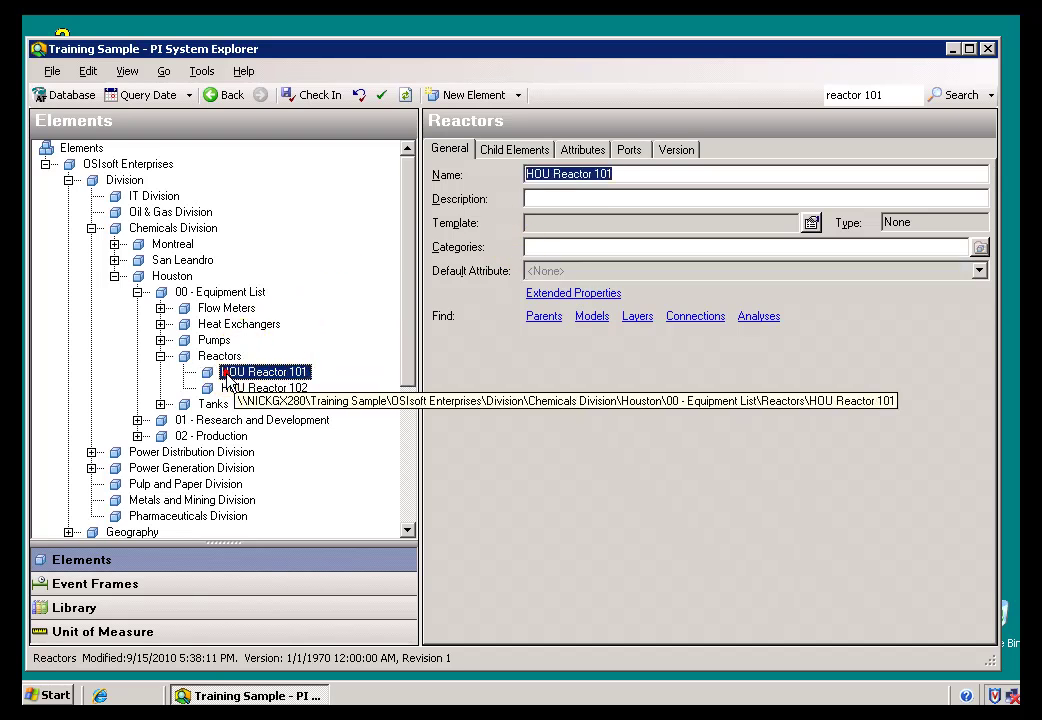
Filter HOU Reactor 101's attributes by 'temp' to show only Temperature (31.39 °C).
{"action": "left_click", "coordinate": [580, 155]}
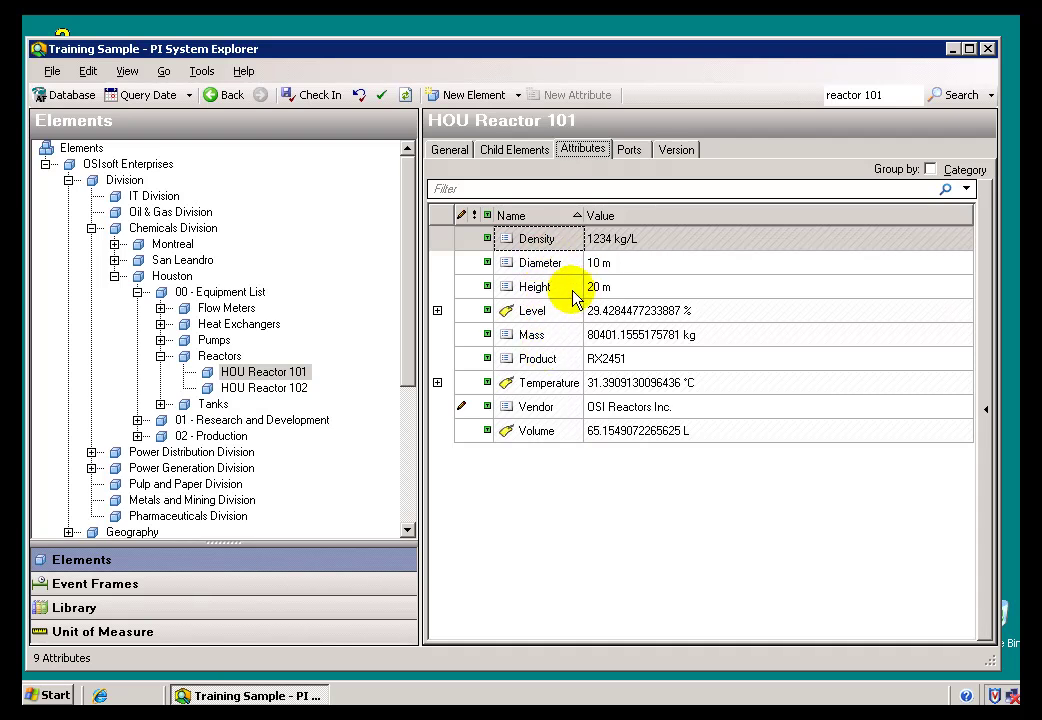
{"action": "left_click", "coordinate": [488, 190]}
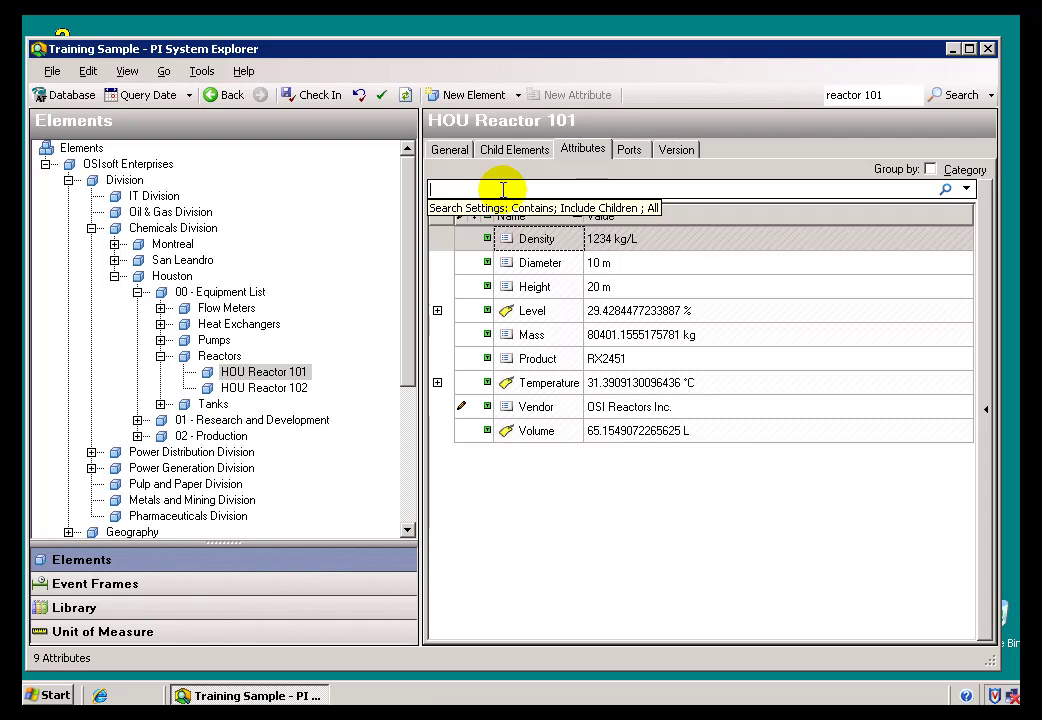
{"action": "type", "text": "temp"}
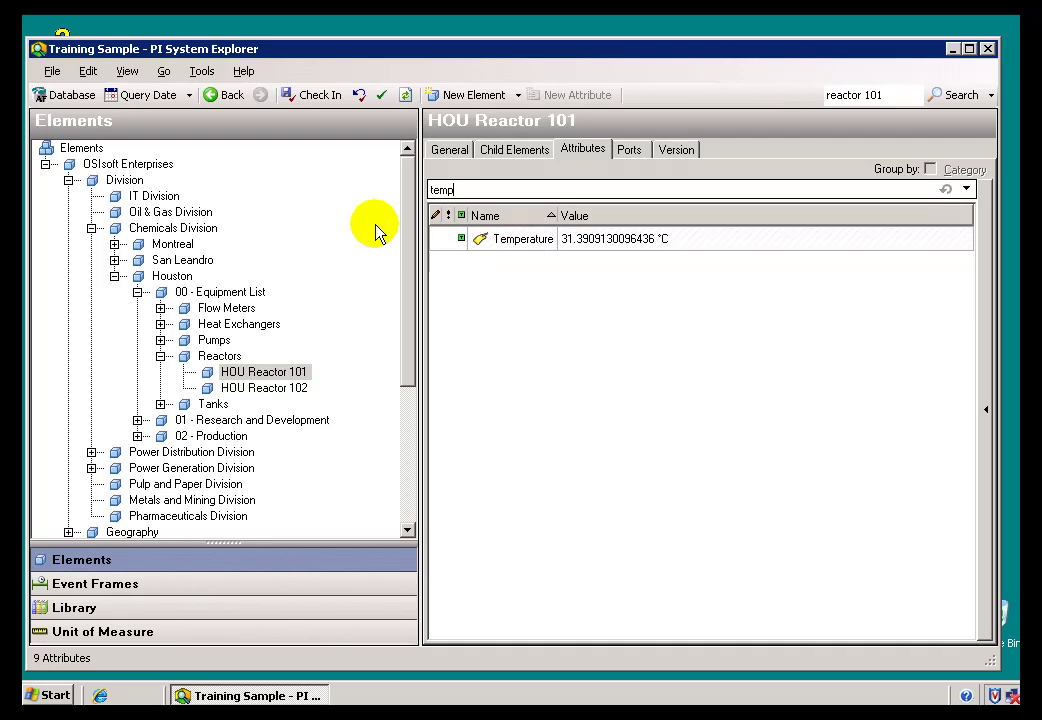
Show the Data References palette and collapse the Reactors branch.
{"action": "left_click", "coordinate": [128, 70]}
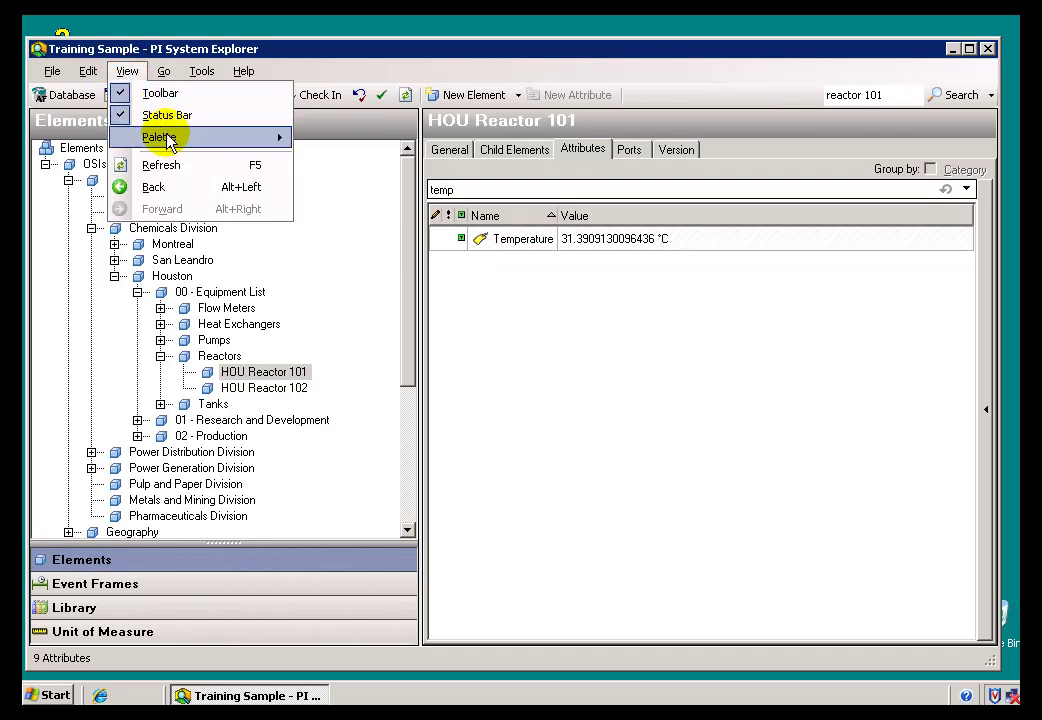
{"action": "mouse_move", "coordinate": [170, 140]}
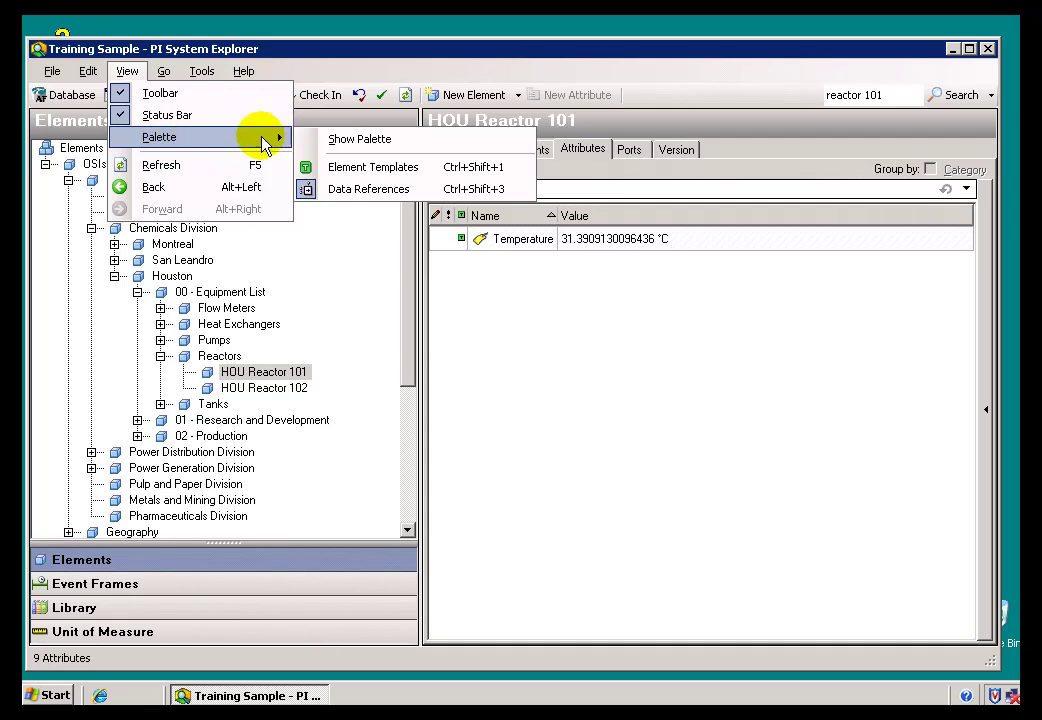
{"action": "left_click", "coordinate": [360, 145]}
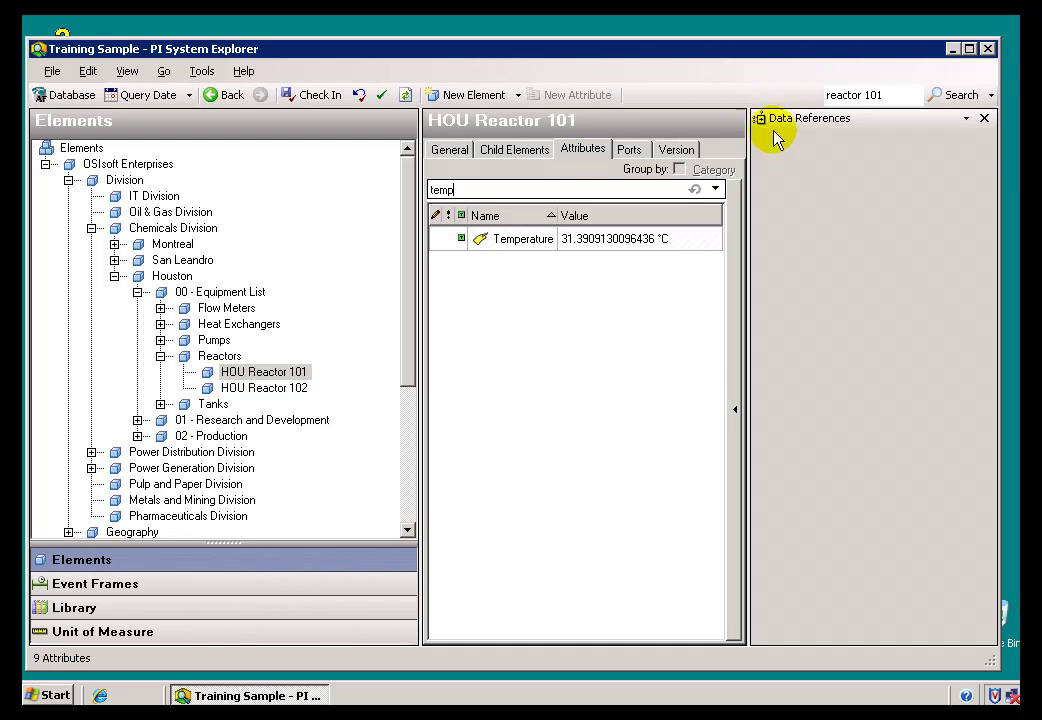
{"action": "left_click", "coordinate": [160, 356]}
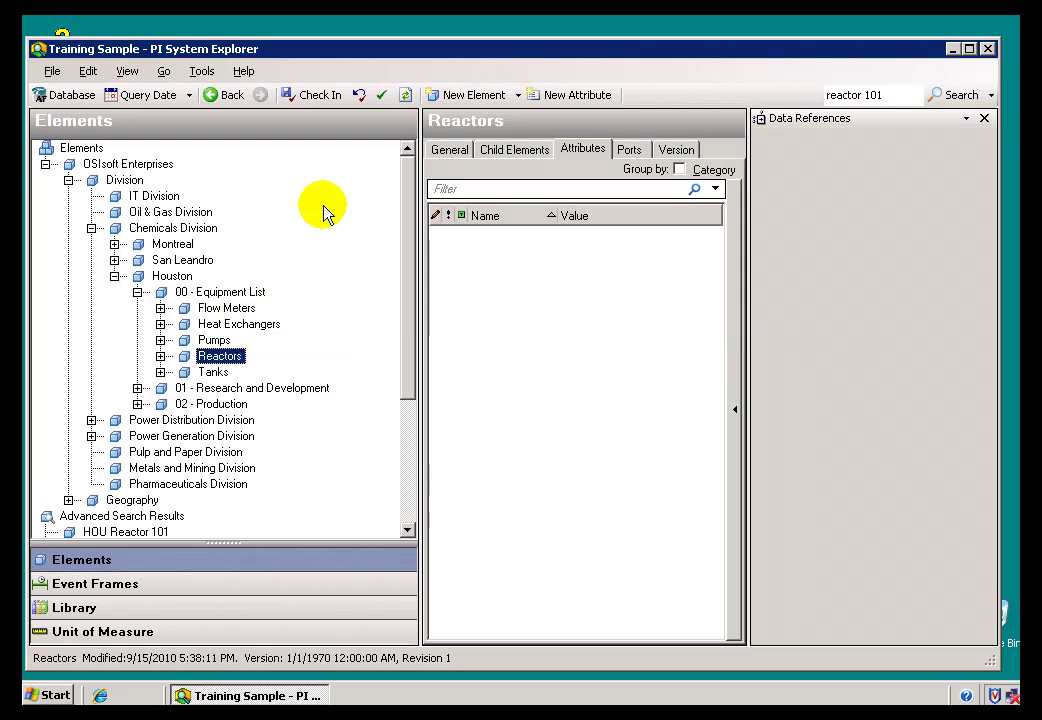
Switch the palette to Element Templates, listing Chemical Reactor, Chemical Tank and others.
{"action": "left_click", "coordinate": [127, 74]}
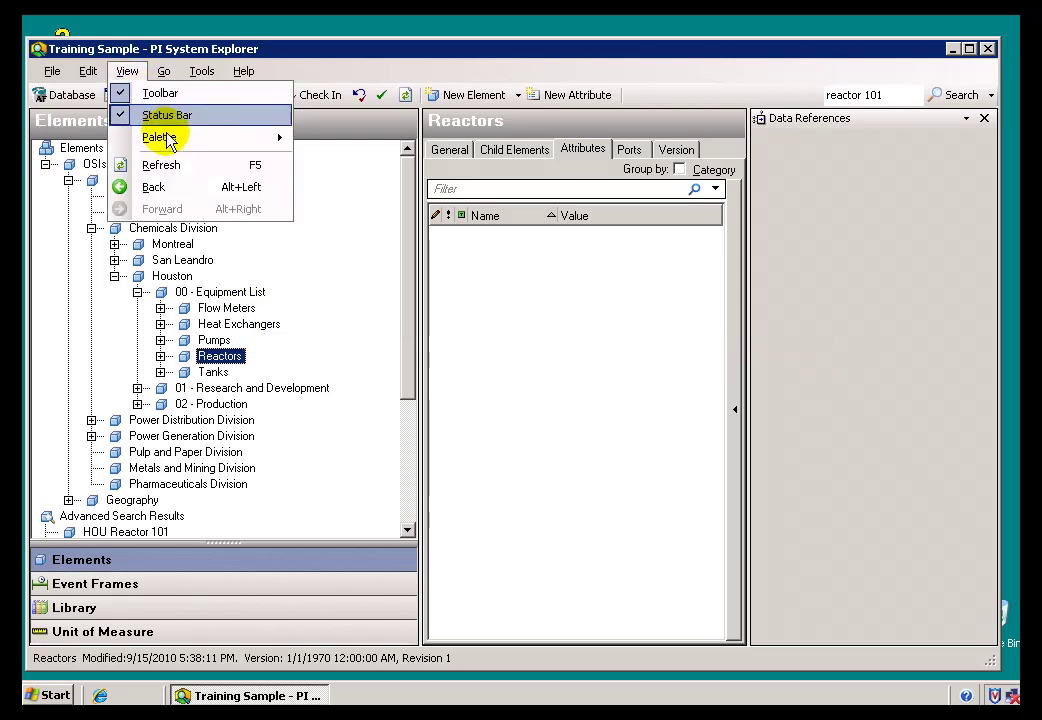
{"action": "mouse_move", "coordinate": [216, 139]}
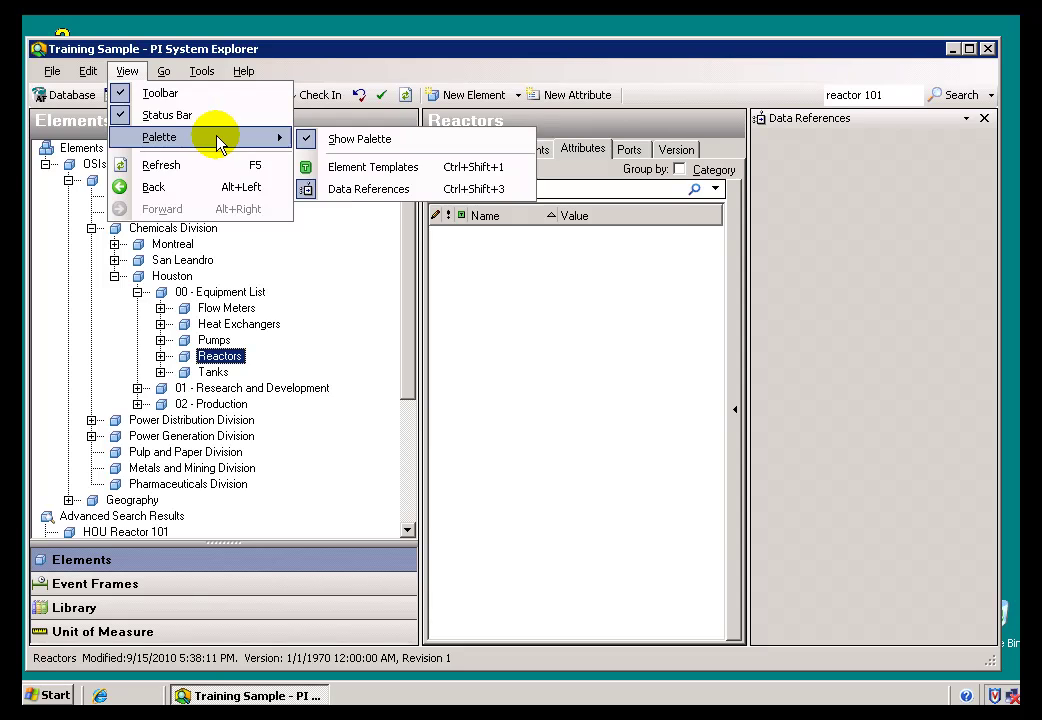
{"action": "left_click", "coordinate": [347, 172]}
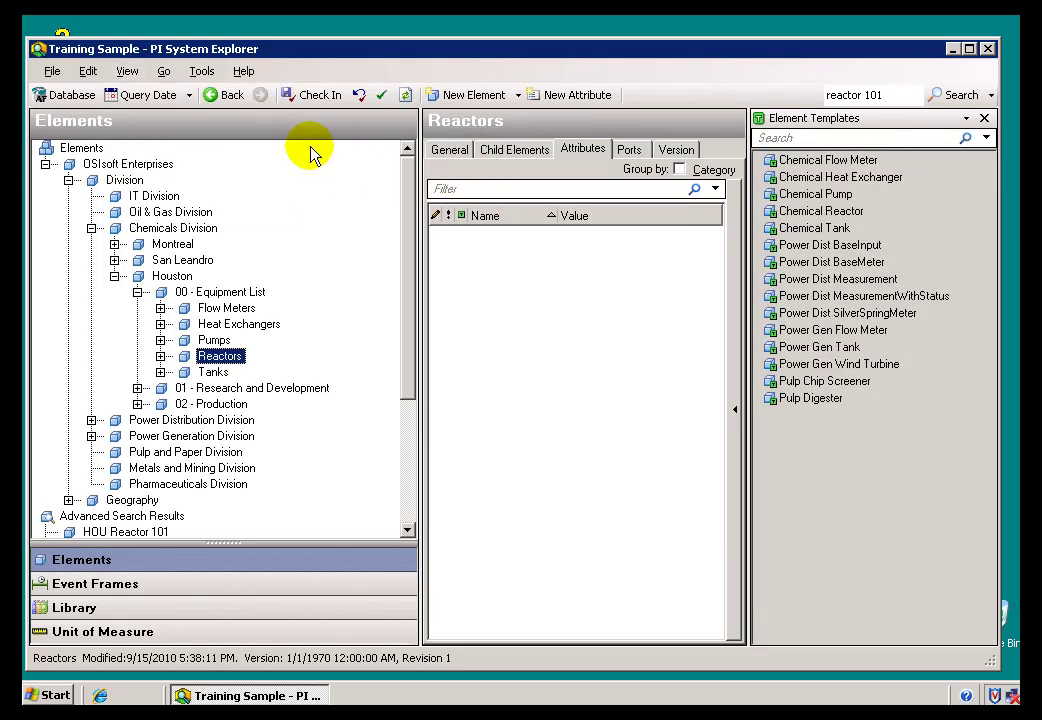
{"action": "left_click", "coordinate": [128, 72]}
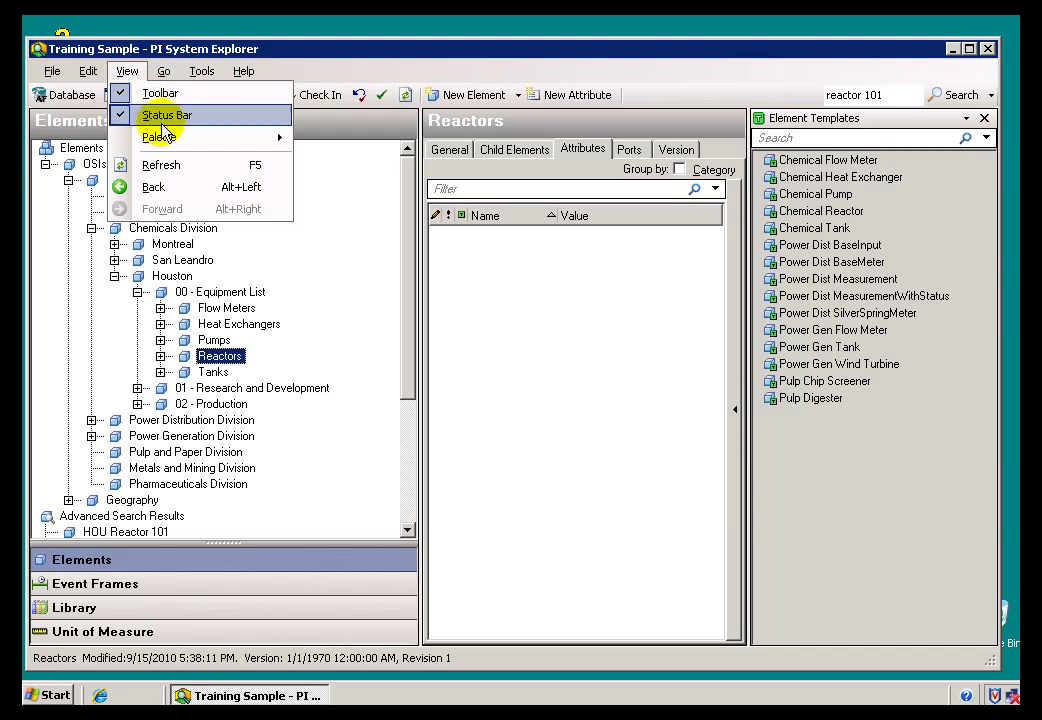
Collapse 00 - Equipment List and expand 02 - Production > Production Line 1 to reveal its trains.
{"action": "left_click", "coordinate": [307, 65]}
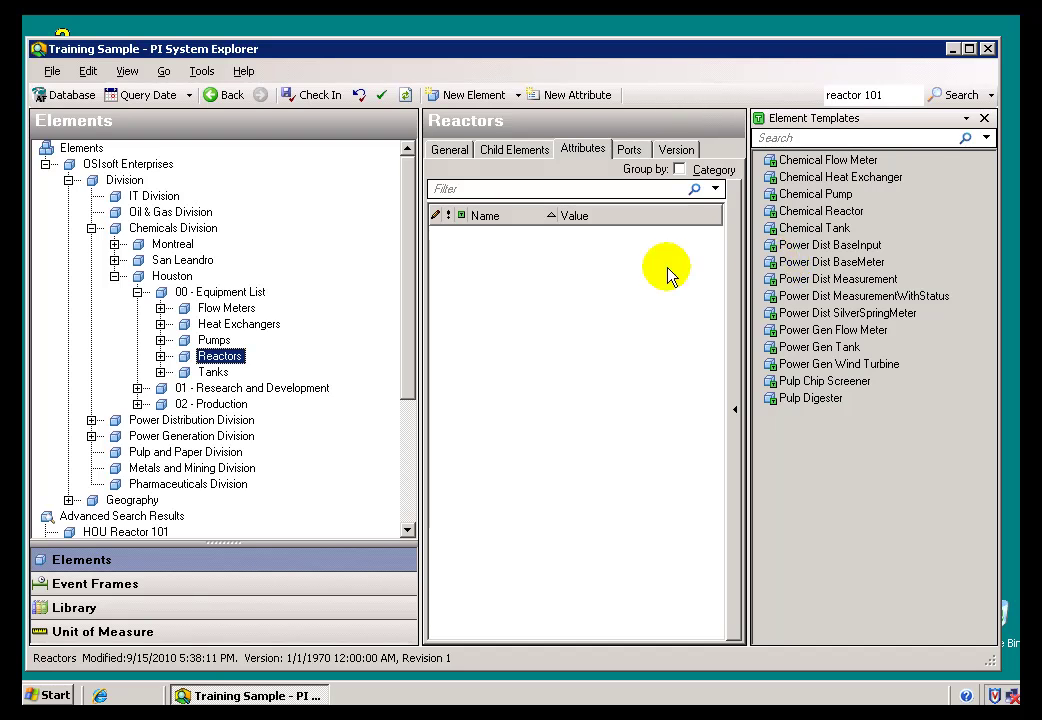
{"action": "left_click", "coordinate": [137, 292]}
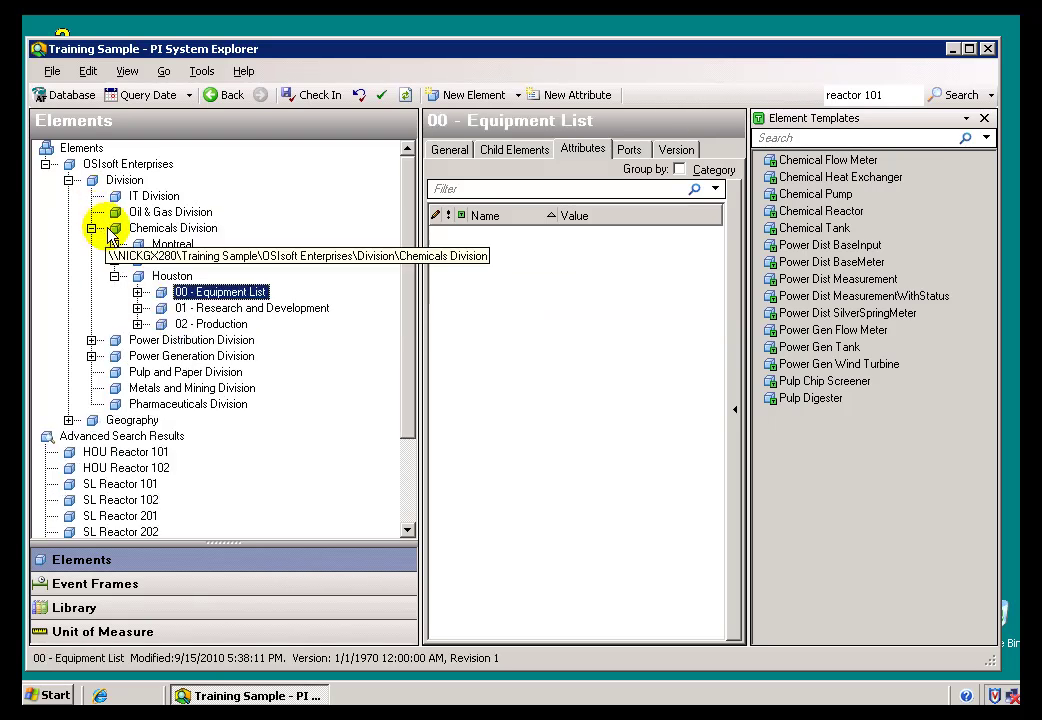
{"action": "left_click", "coordinate": [138, 324]}
{"action": "left_click", "coordinate": [160, 356]}
Expand 2 - Reactor Train and view HOU Reactor 102's General details showing the Chemical Reactor template.
{"action": "left_click", "coordinate": [183, 388]}
{"action": "left_click_drag", "start_coordinate": [405, 354], "coordinate": [407, 382]}
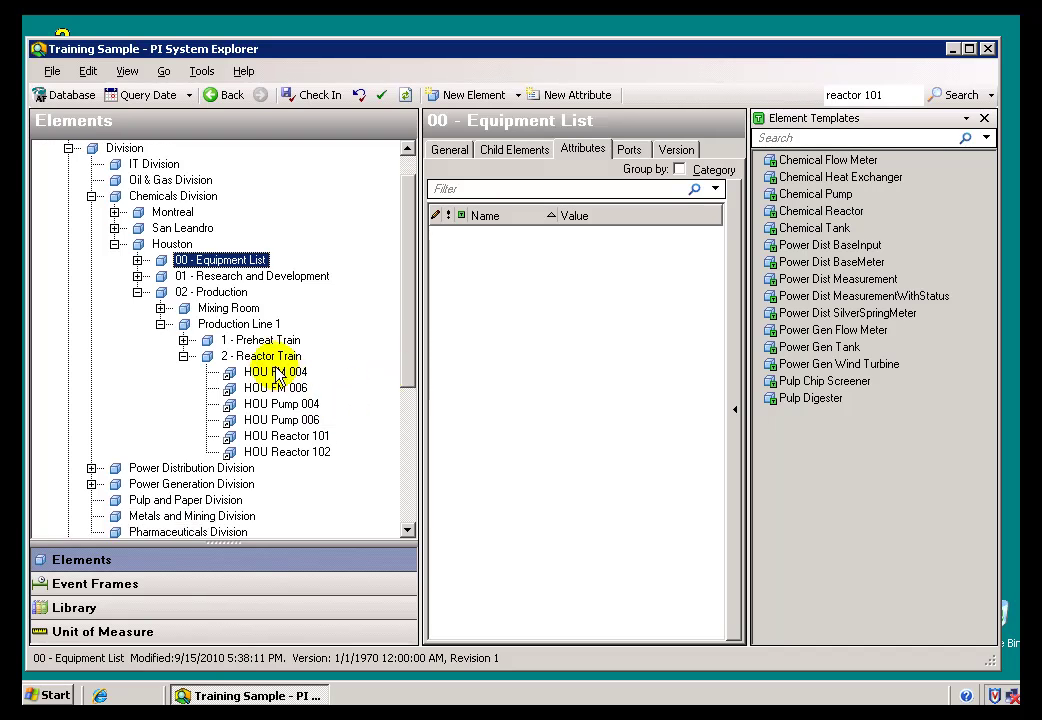
{"action": "left_click", "coordinate": [252, 455]}
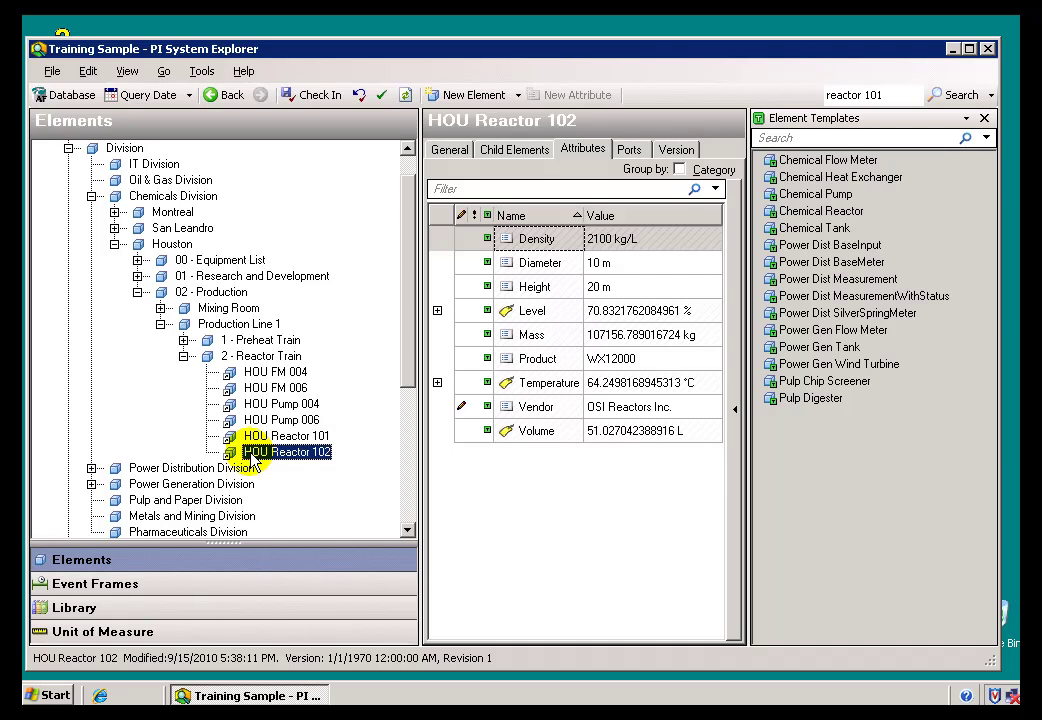
{"action": "left_click", "coordinate": [448, 150]}
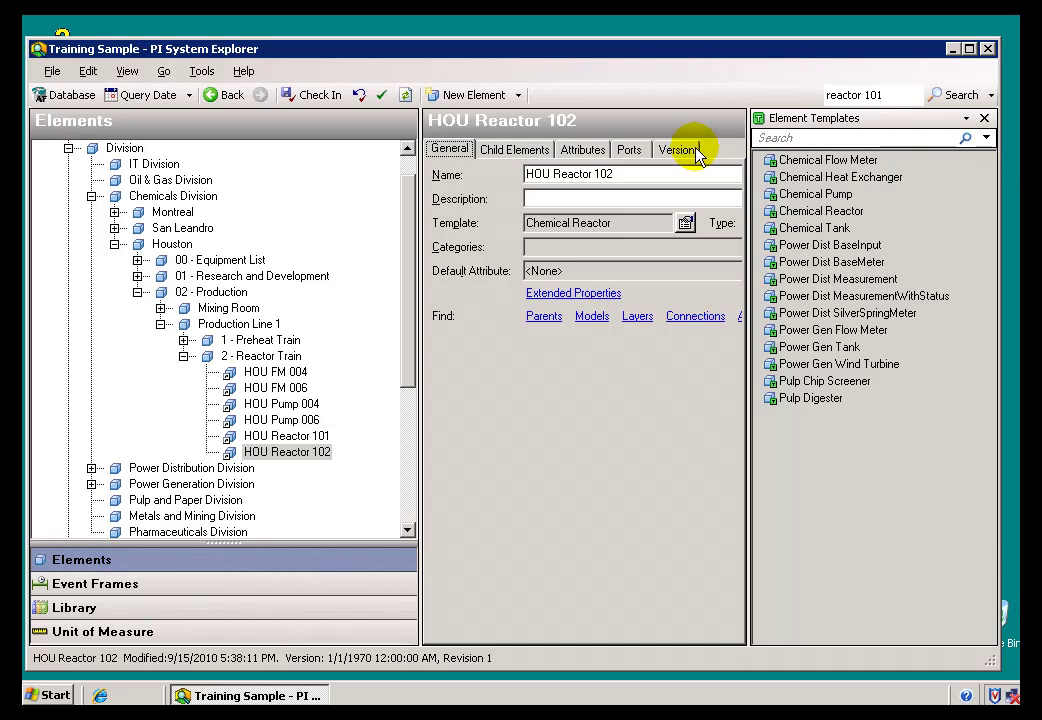
Check the search options, then look at the side palette's content choices.
{"action": "left_click", "coordinate": [989, 145]}
{"action": "mouse_move", "coordinate": [903, 167]}
{"action": "left_click", "coordinate": [808, 85]}
{"action": "left_click", "coordinate": [967, 118]}
Switch the side palette to Data References, then back to Element Templates.
{"action": "left_click", "coordinate": [878, 96]}
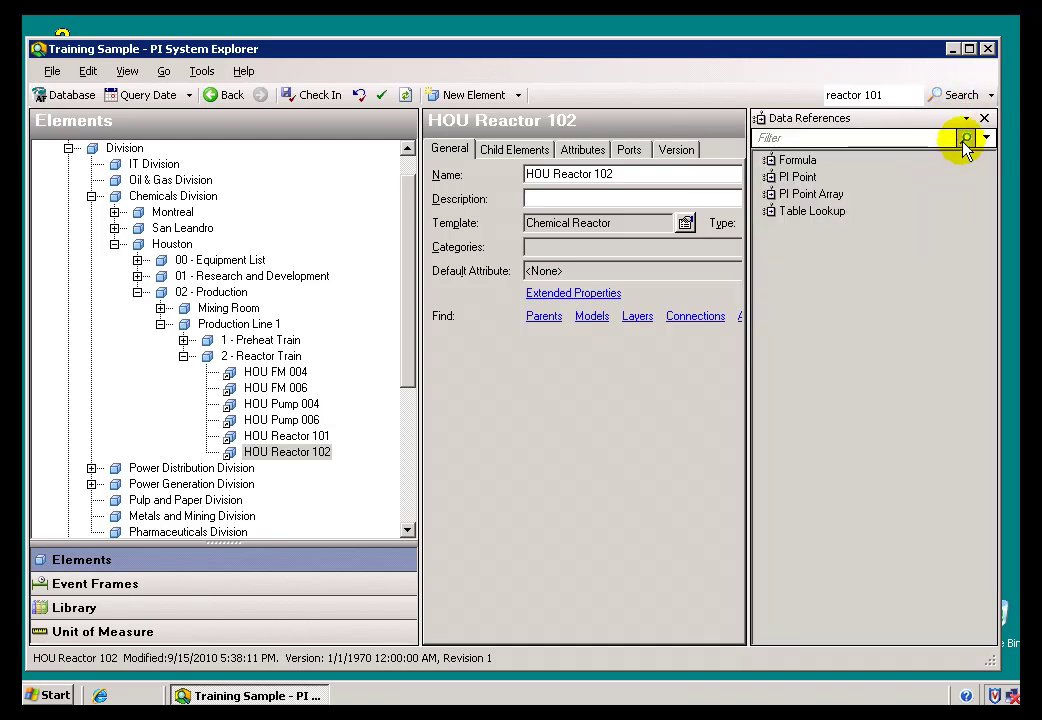
{"action": "left_click", "coordinate": [967, 118]}
{"action": "left_click", "coordinate": [940, 142]}
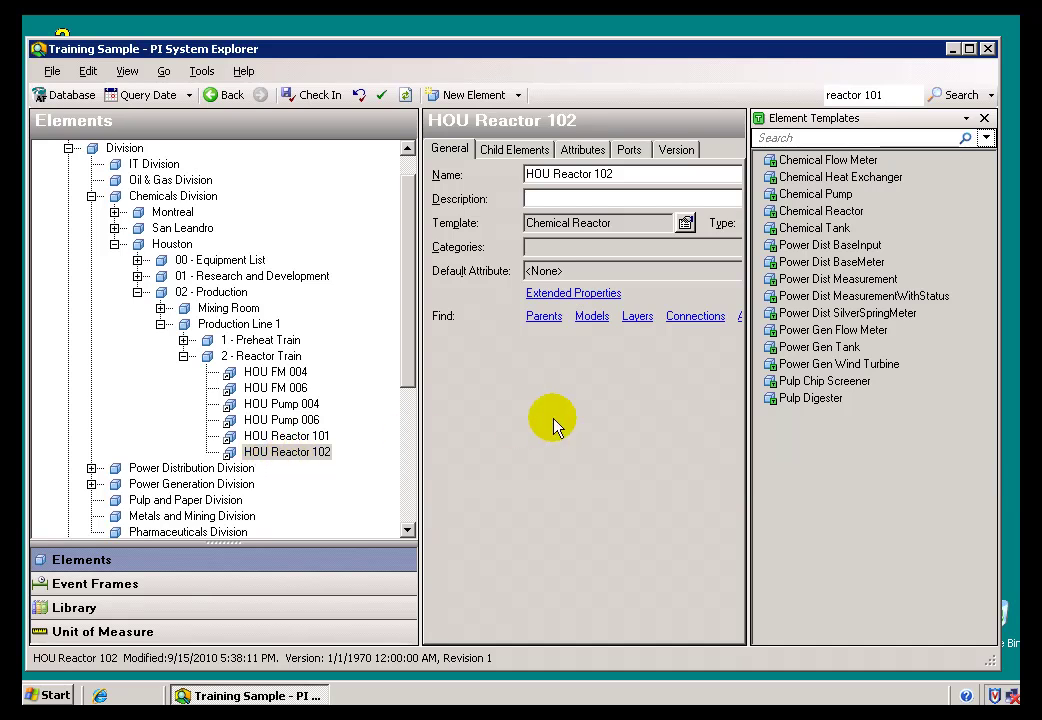
Drop the Chemical Reactor template onto 2 - Reactor Train as a Parent-Child element, creating Chemical Reactor1.
{"action": "left_click", "coordinate": [804, 213]}
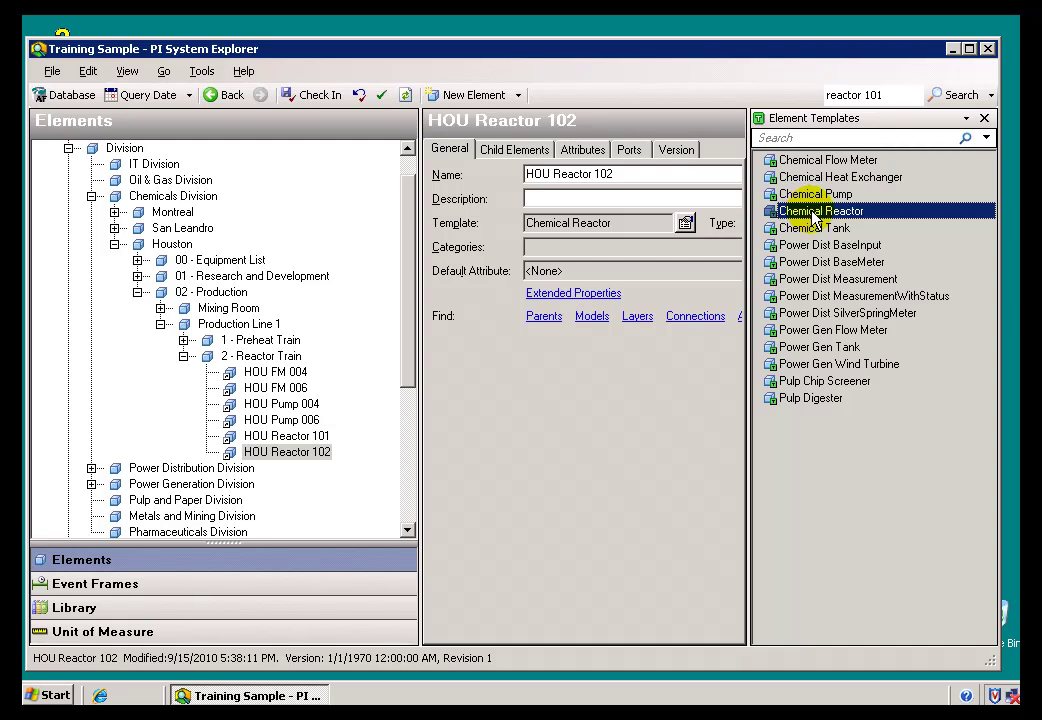
{"action": "left_click_drag", "start_coordinate": [815, 222], "coordinate": [277, 458]}
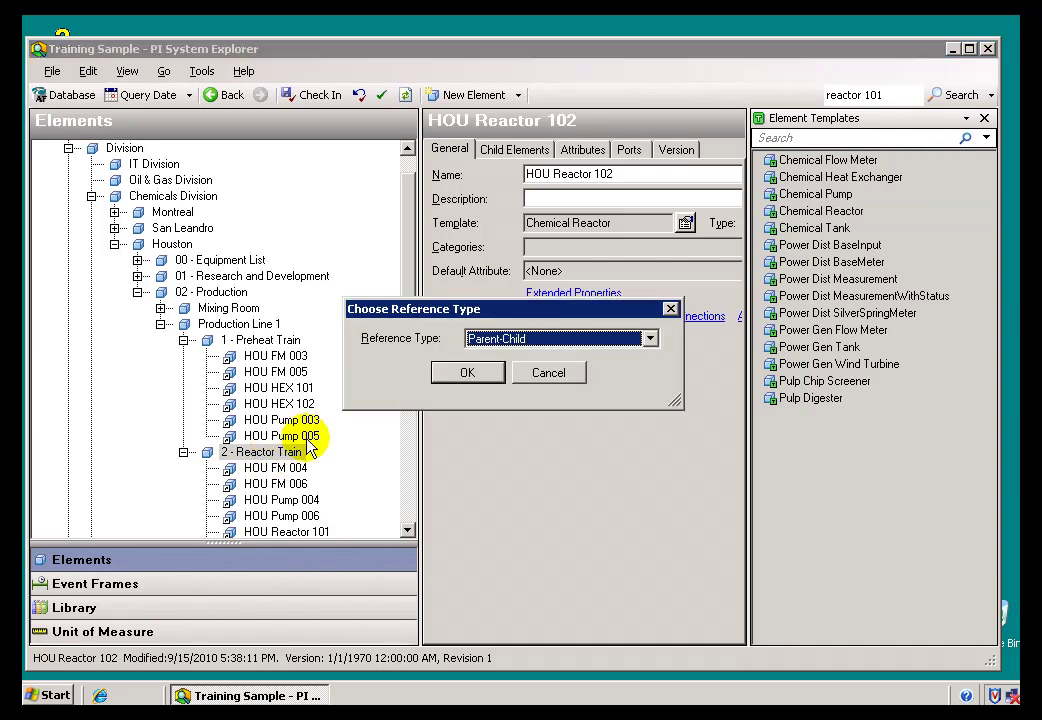
{"action": "left_click", "coordinate": [468, 374]}
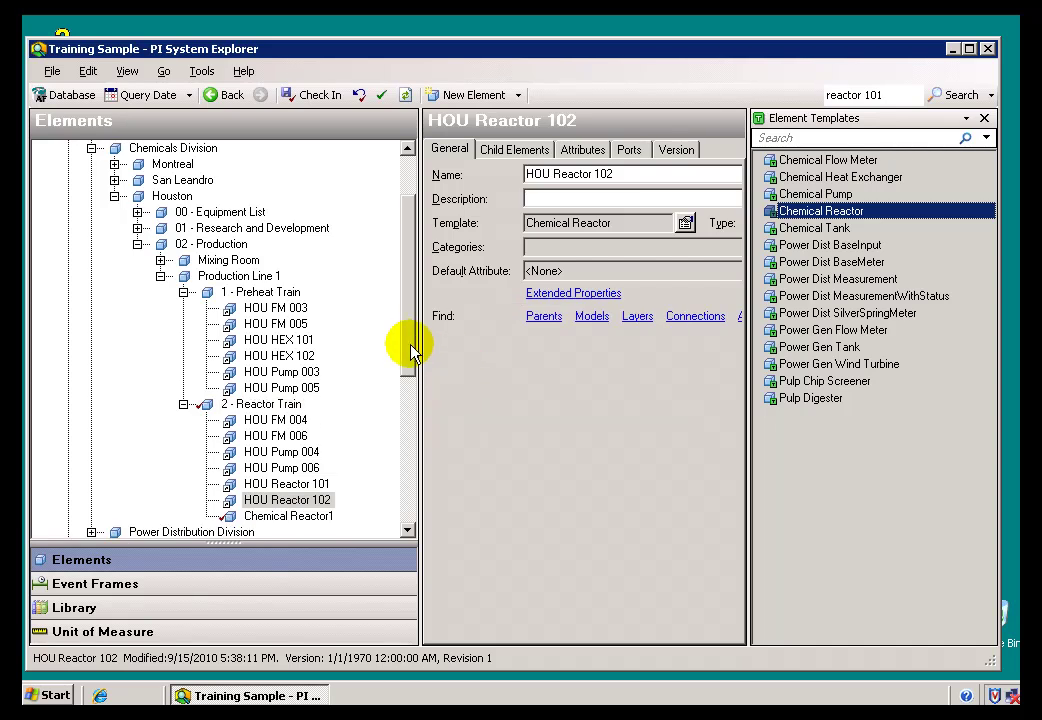
{"action": "left_click_drag", "start_coordinate": [409, 344], "coordinate": [384, 379]}
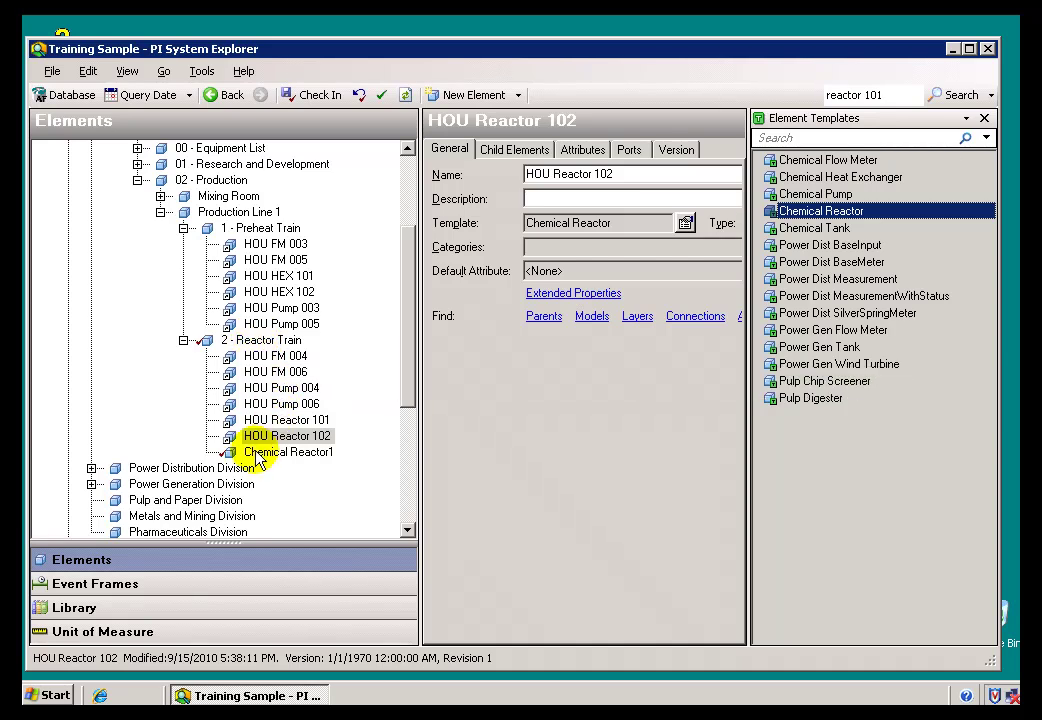
Rename the new Chemical Reactor1 element to HOU Reactor 103.
{"action": "left_click", "coordinate": [256, 453]}
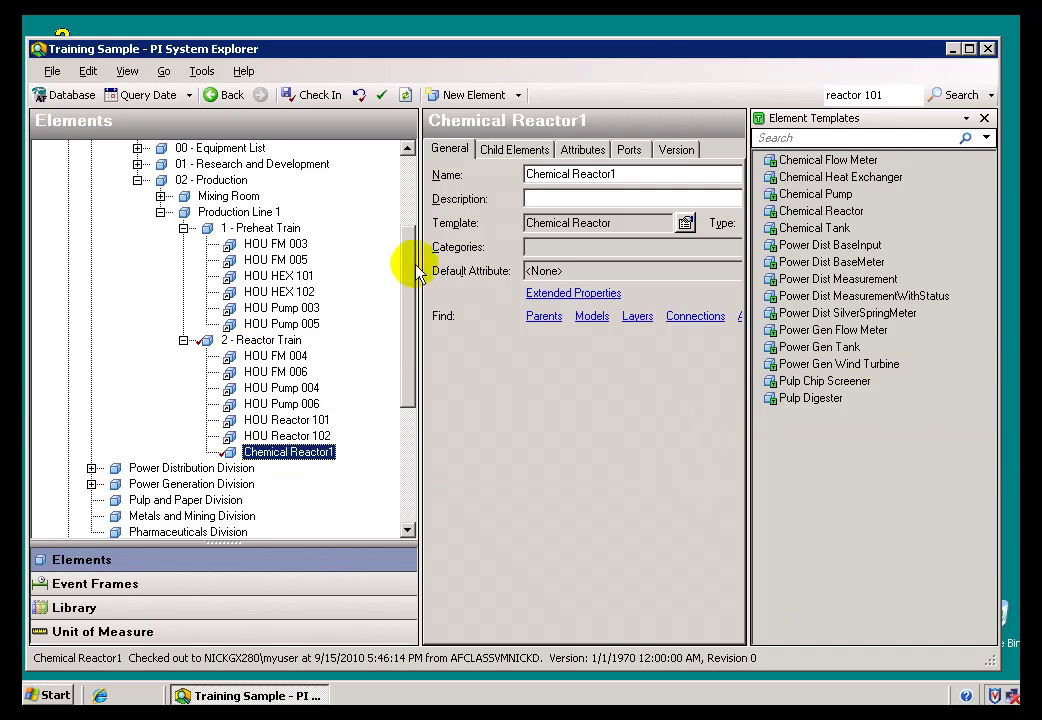
{"action": "left_click", "coordinate": [620, 173]}
{"action": "left_click_drag", "start_coordinate": [620, 173], "coordinate": [516, 178]}
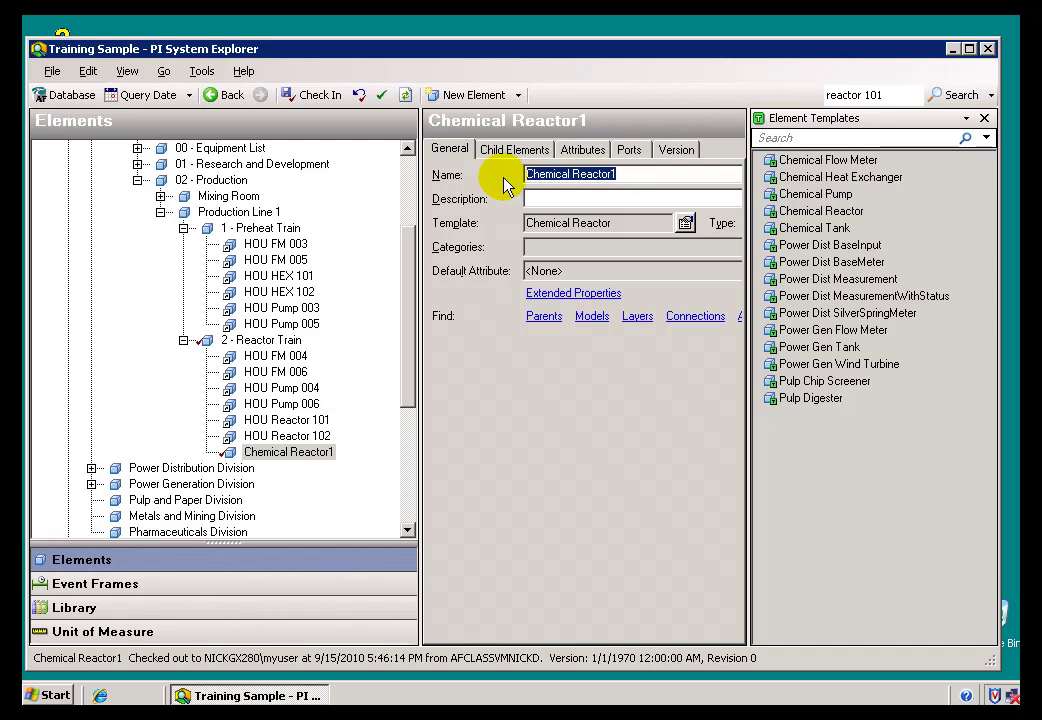
{"action": "type", "text": "HOU"}
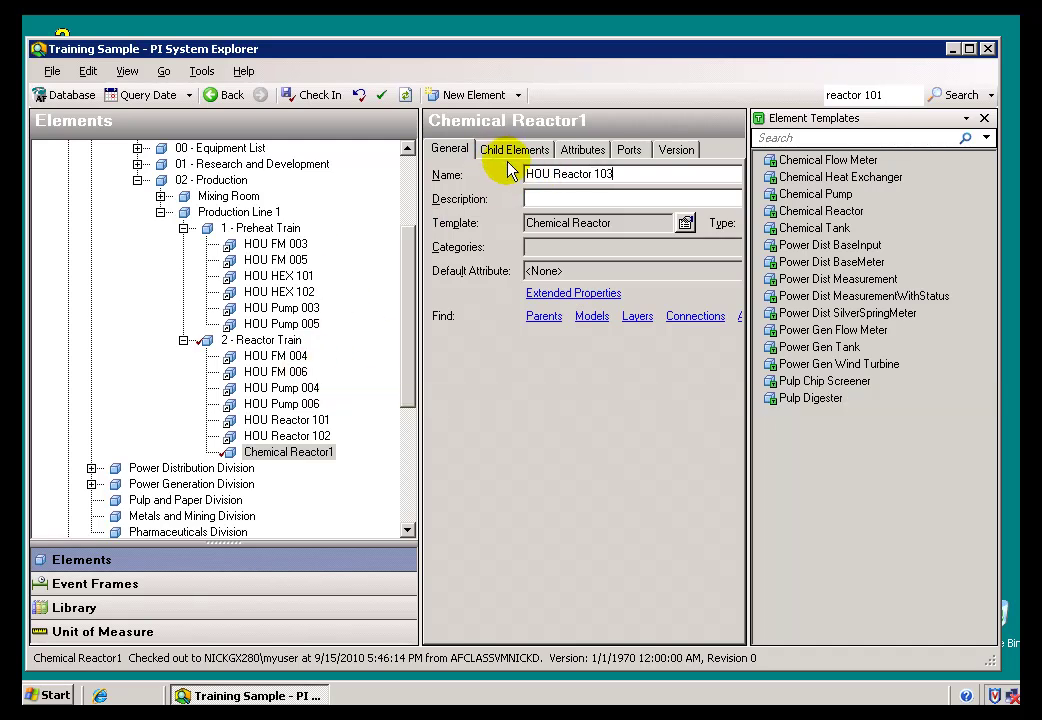
{"action": "left_click", "coordinate": [551, 200]}
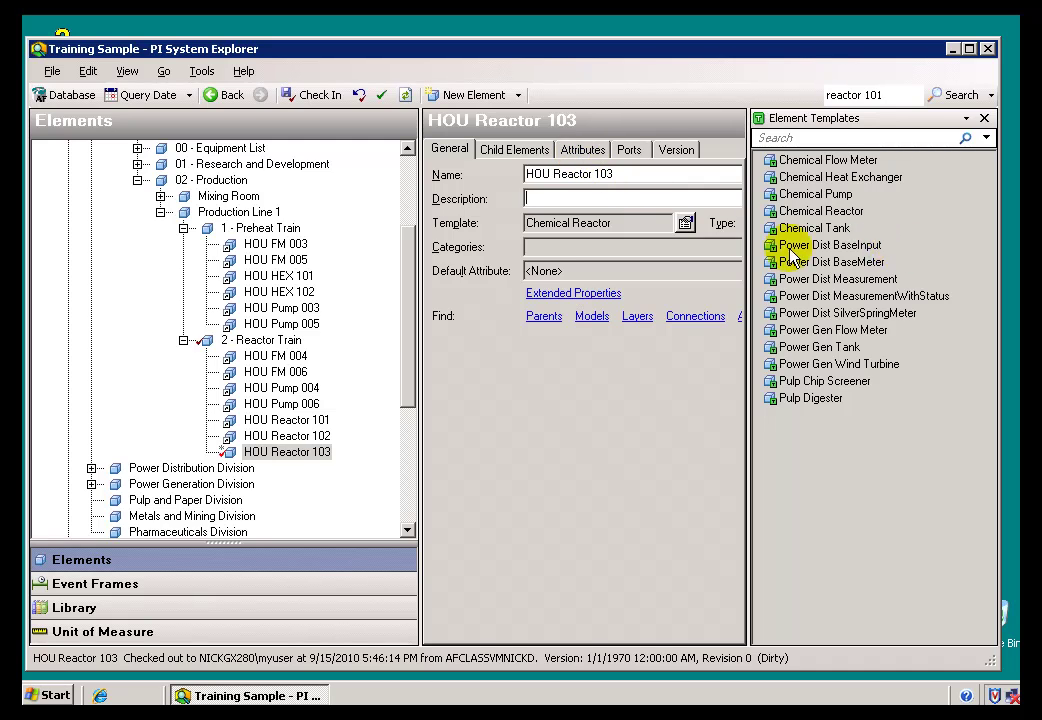
Check HOU Reactor 103's nine inherited attributes, return to General, and open the Training Sample library.
{"action": "left_click", "coordinate": [585, 158]}
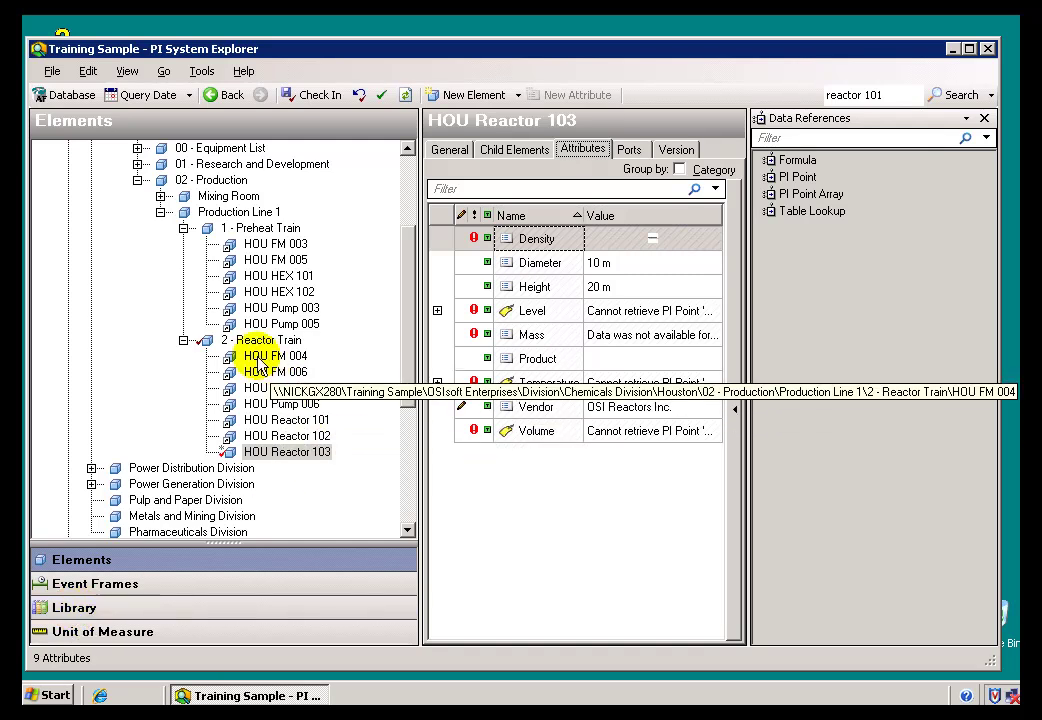
{"action": "left_click", "coordinate": [448, 151]}
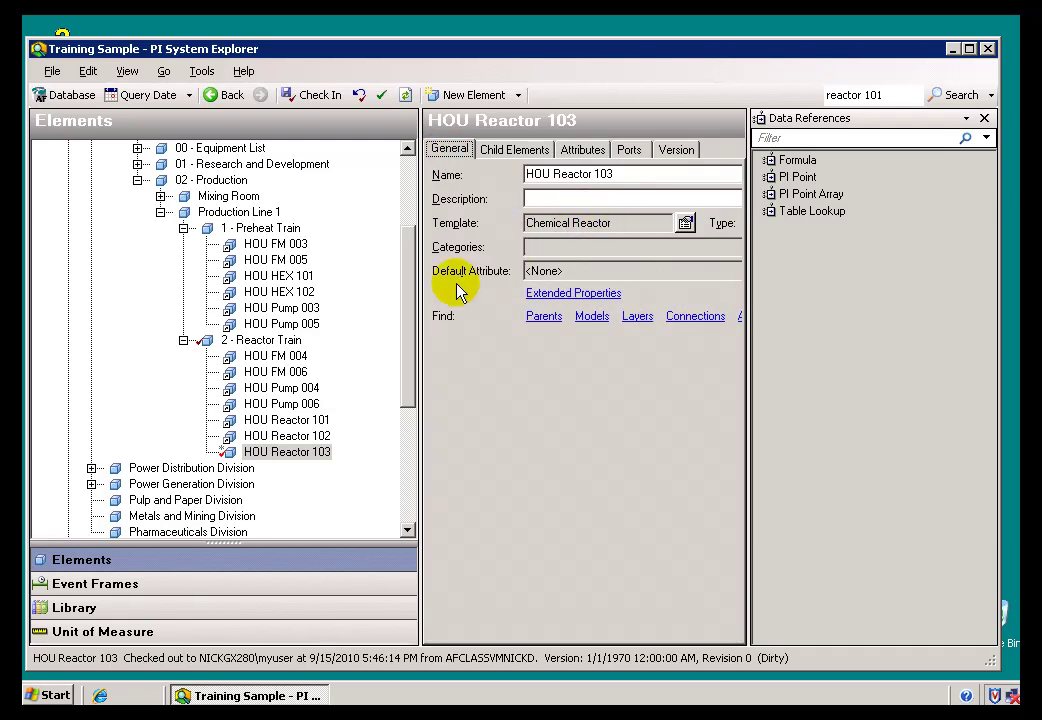
{"action": "left_click", "coordinate": [74, 609]}
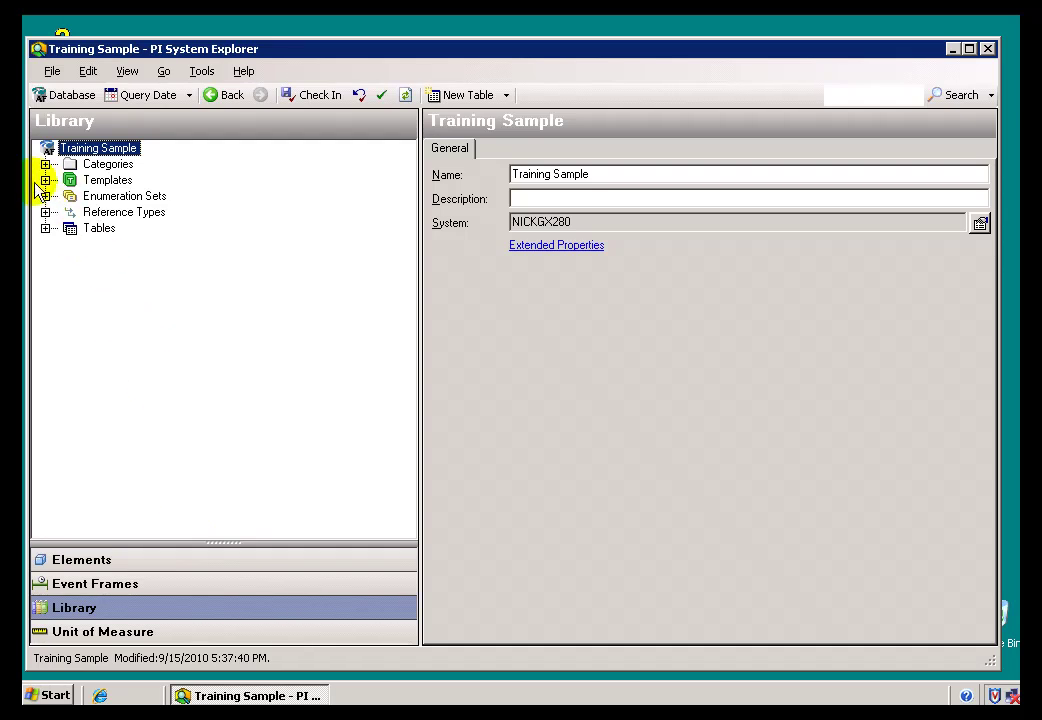
Enable Allow Extensions on the Chemical Reactor element template, then go back to the Elements hierarchy.
{"action": "left_click", "coordinate": [45, 180]}
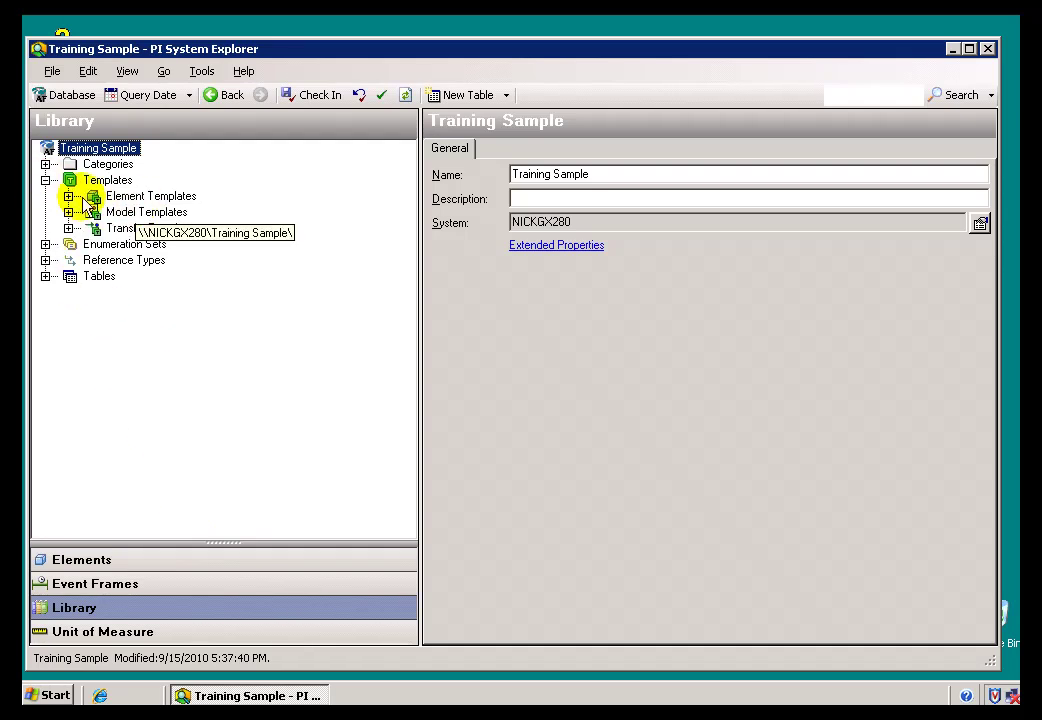
{"action": "left_click", "coordinate": [165, 261]}
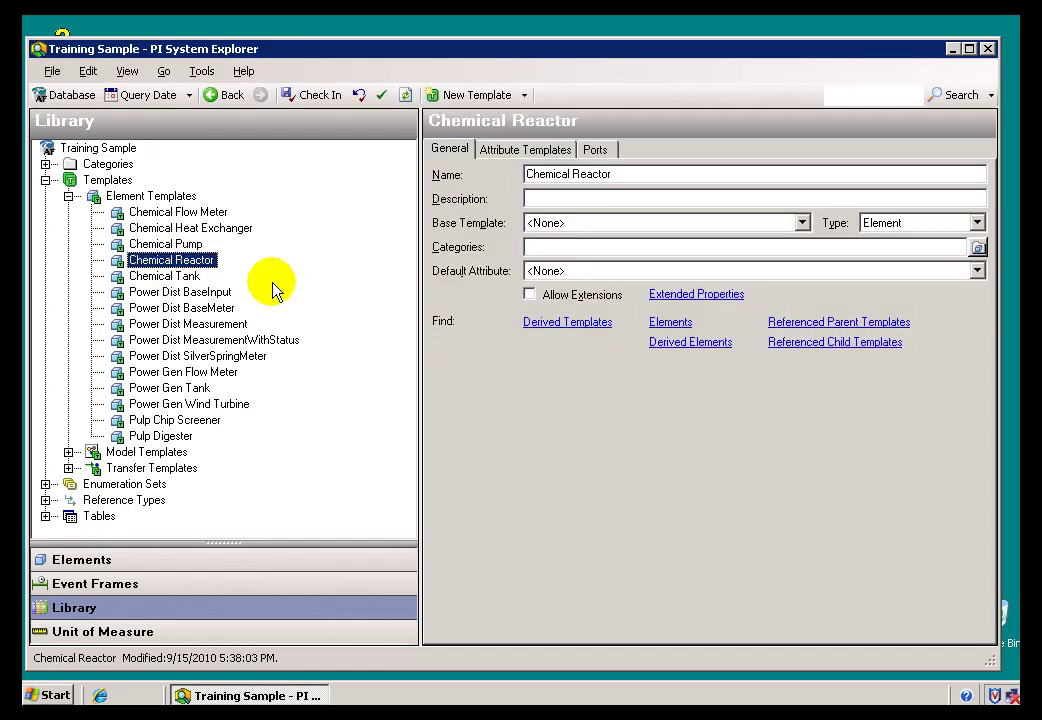
{"action": "left_click", "coordinate": [530, 295]}
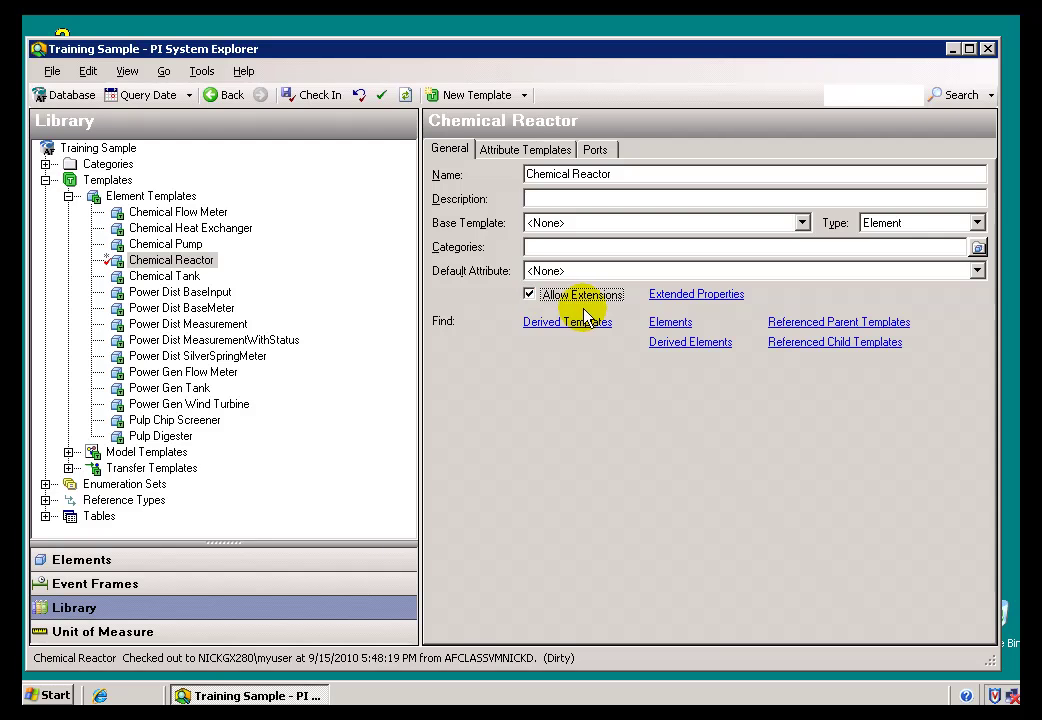
{"action": "left_click", "coordinate": [86, 560]}
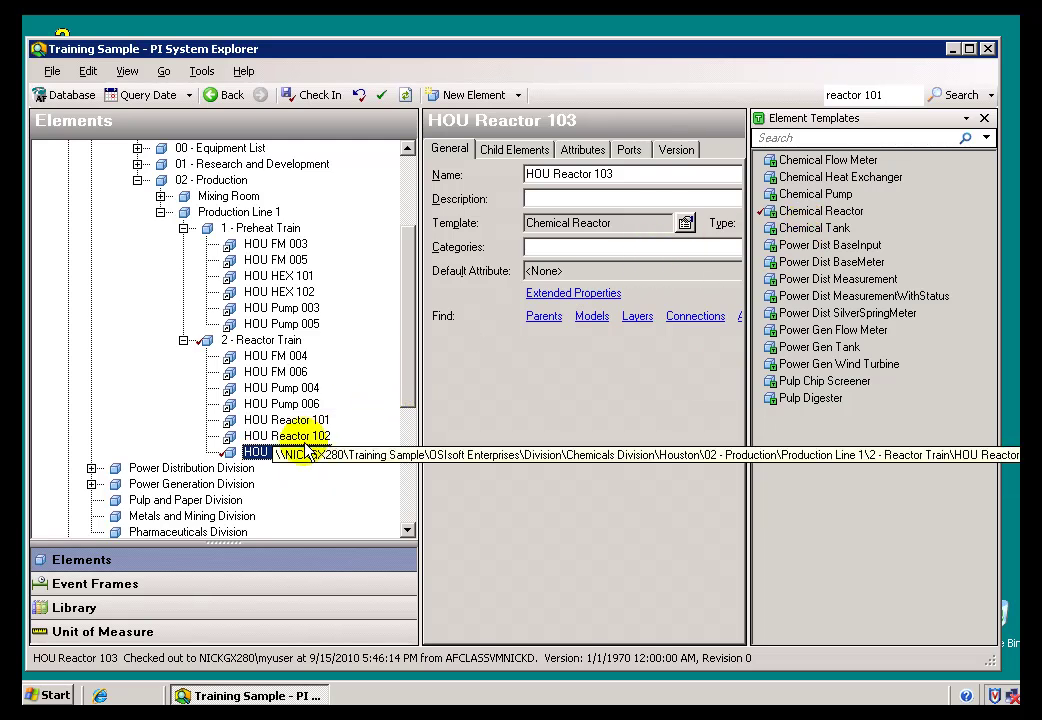
Drag a PI Point data reference into HOU Reactor 103's attribute grid to create Attribute1.
{"action": "left_click", "coordinate": [584, 152]}
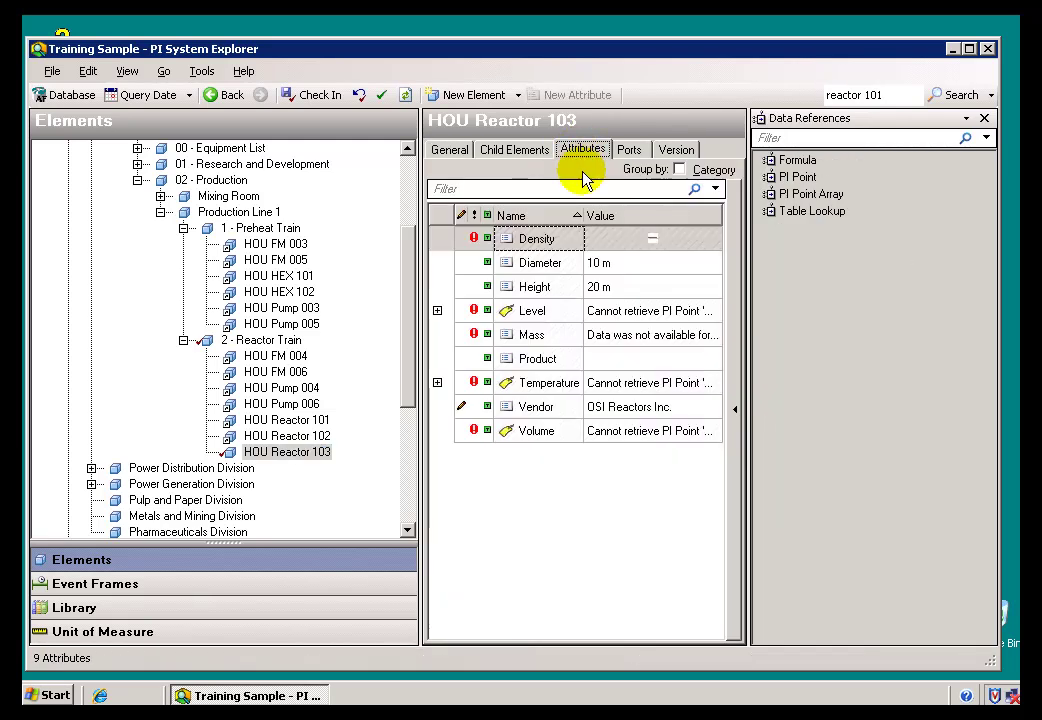
{"action": "left_click", "coordinate": [797, 180]}
{"action": "left_click_drag", "start_coordinate": [785, 182], "coordinate": [543, 486]}
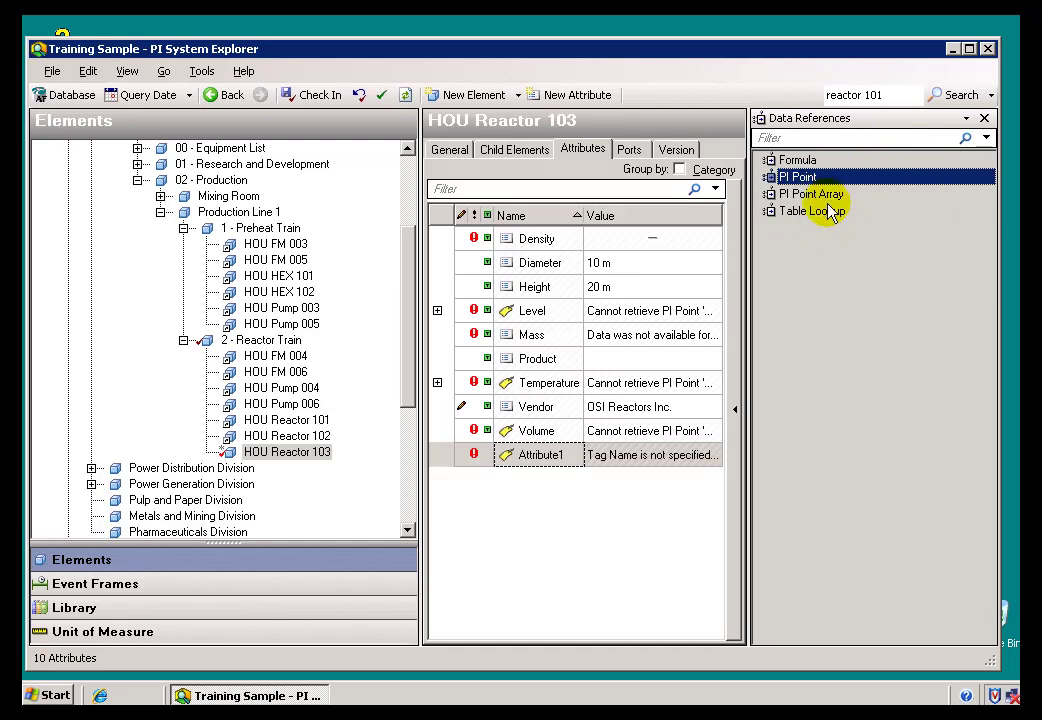
Turn off View > Palette > Show Palette so the data references palette closes.
{"action": "left_click", "coordinate": [128, 71]}
{"action": "mouse_move", "coordinate": [191, 137]}
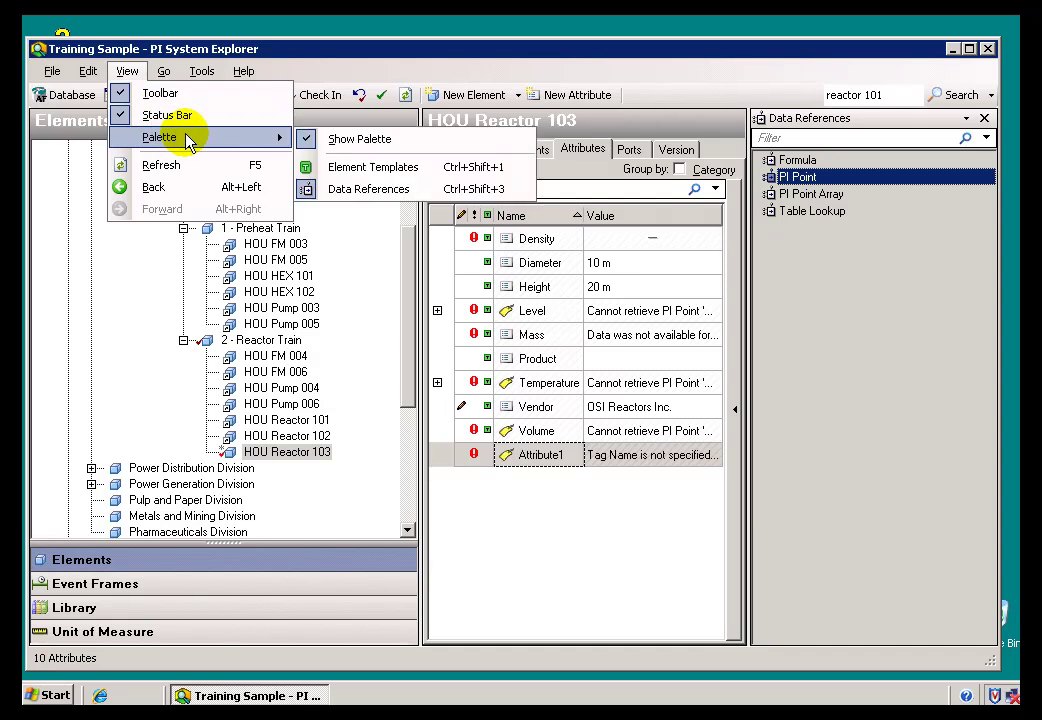
{"action": "left_click", "coordinate": [339, 142]}
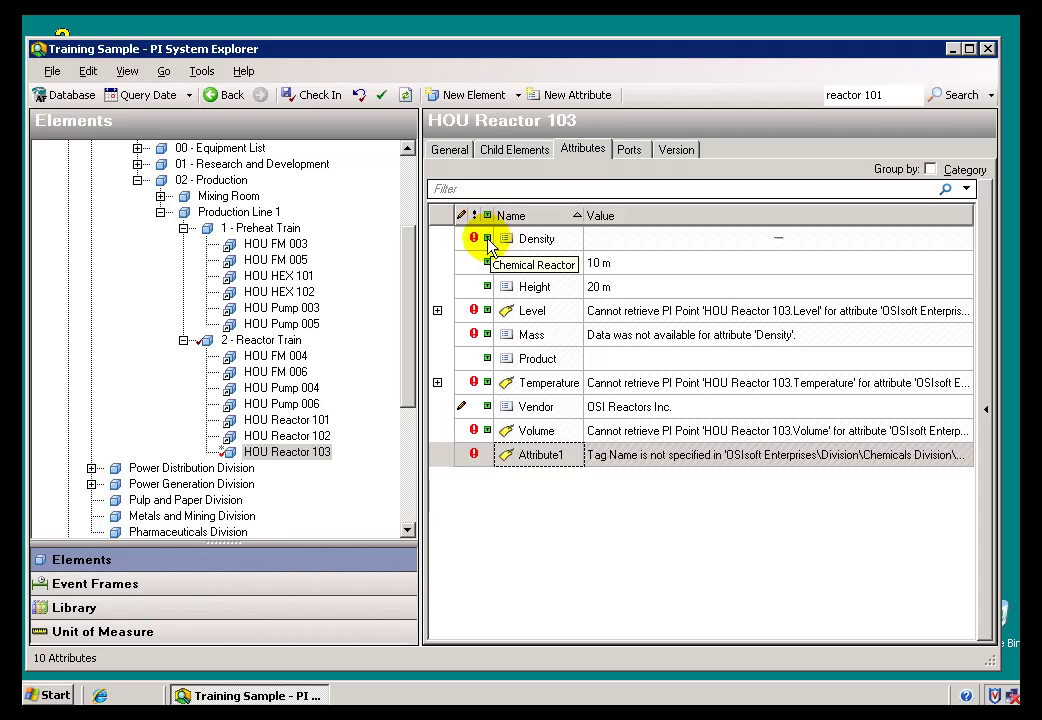
Collapse the 2 - Reactor Train, 1 - Preheat Train and Production Line 1 branches, then re-expand Production Line 1.
{"action": "left_click", "coordinate": [183, 340]}
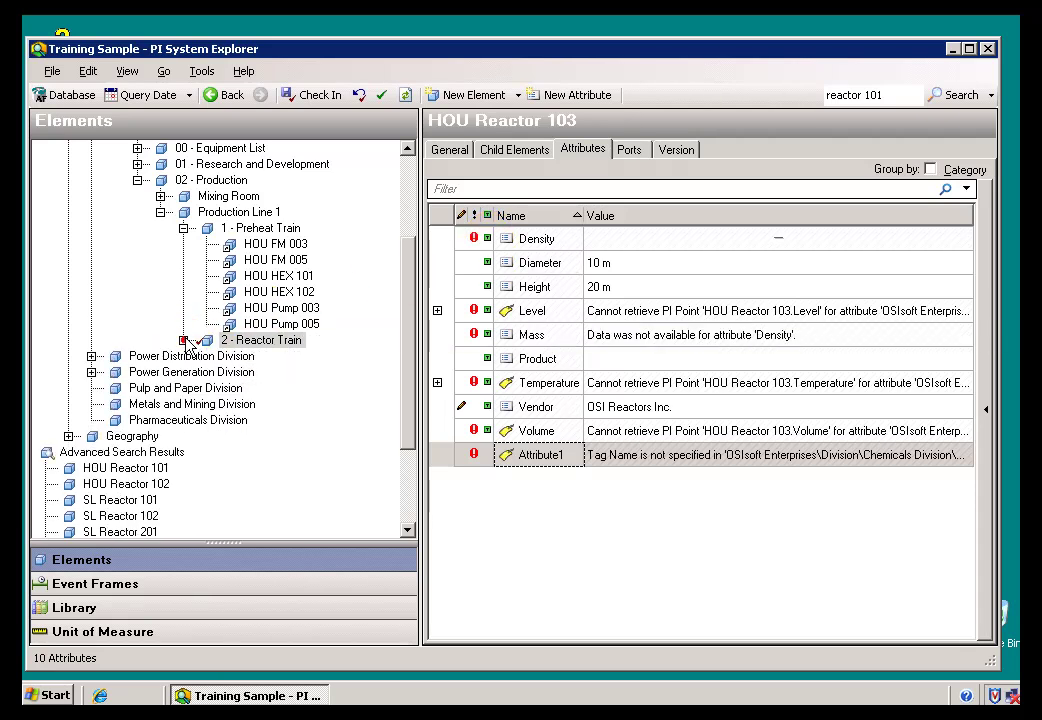
{"action": "left_click", "coordinate": [183, 229]}
{"action": "left_click", "coordinate": [160, 212]}
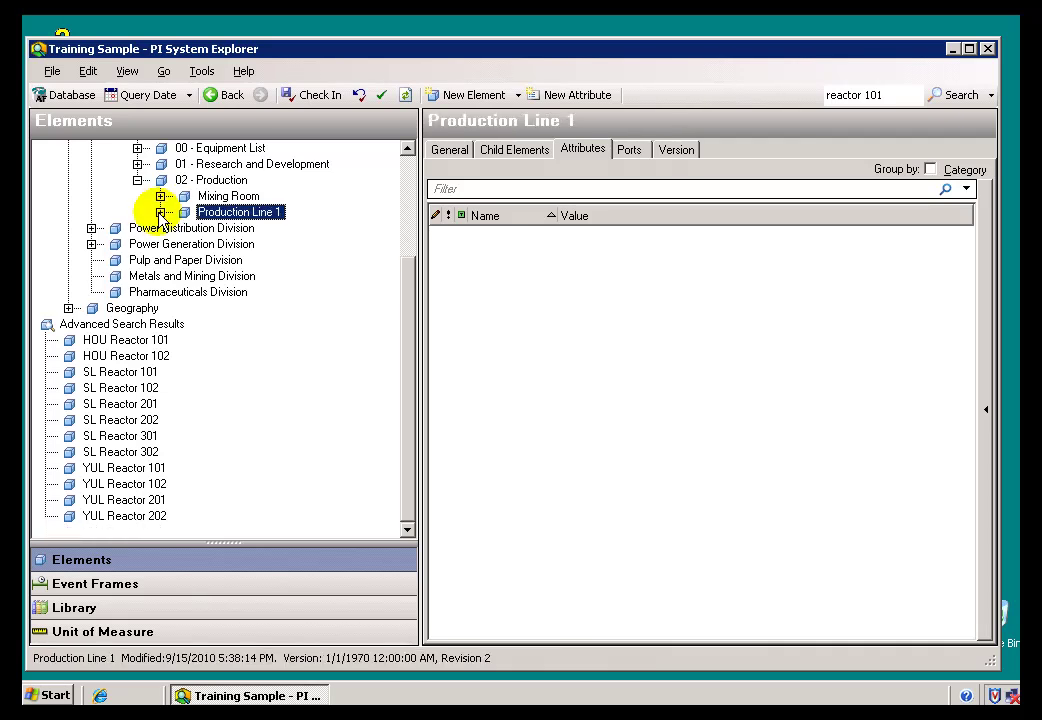
{"action": "left_click", "coordinate": [160, 212]}
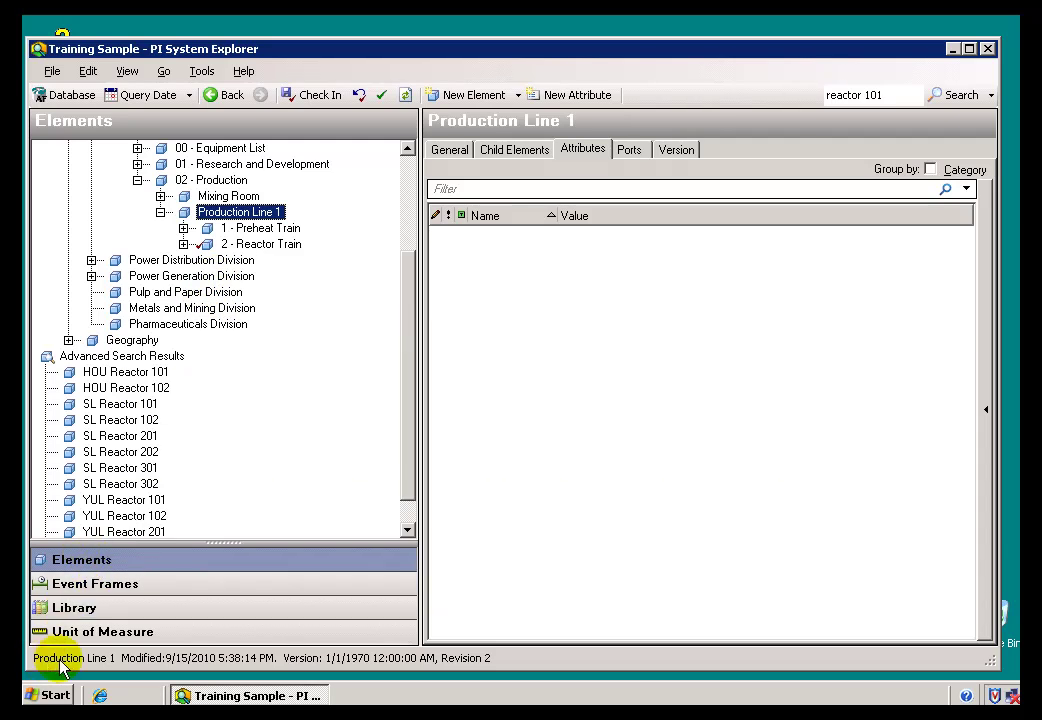
Browse Mixing Room, 1 - Preheat Train and 2 - Reactor Train, ending on Power Distribution Division.
{"action": "left_click", "coordinate": [212, 197]}
{"action": "left_click", "coordinate": [237, 230]}
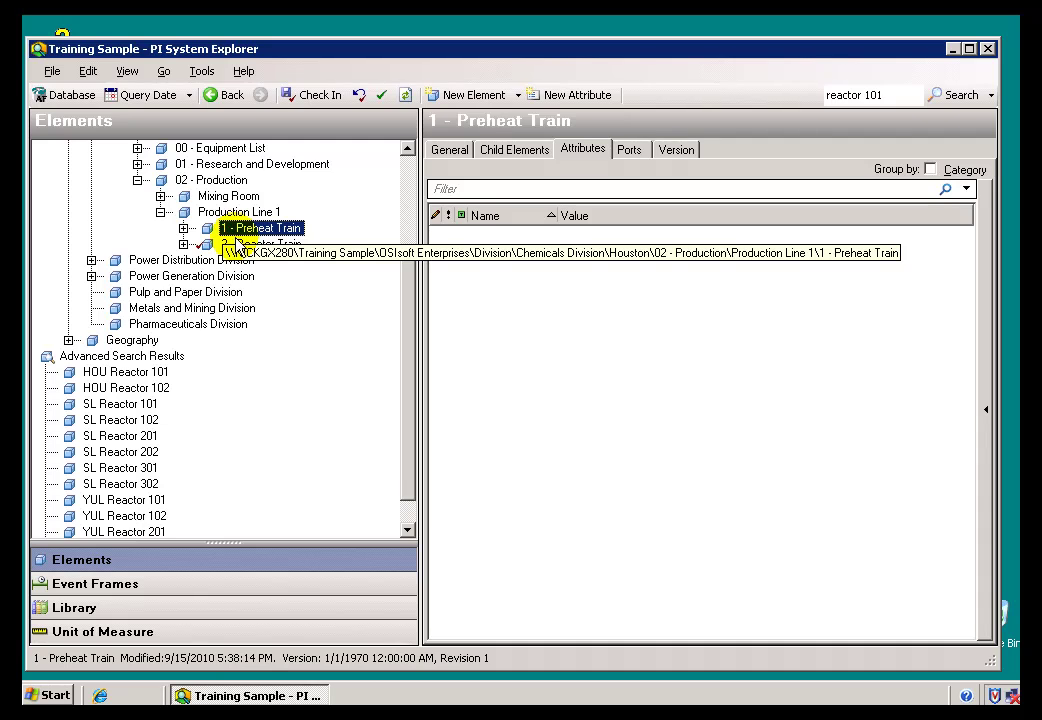
{"action": "left_click", "coordinate": [245, 244]}
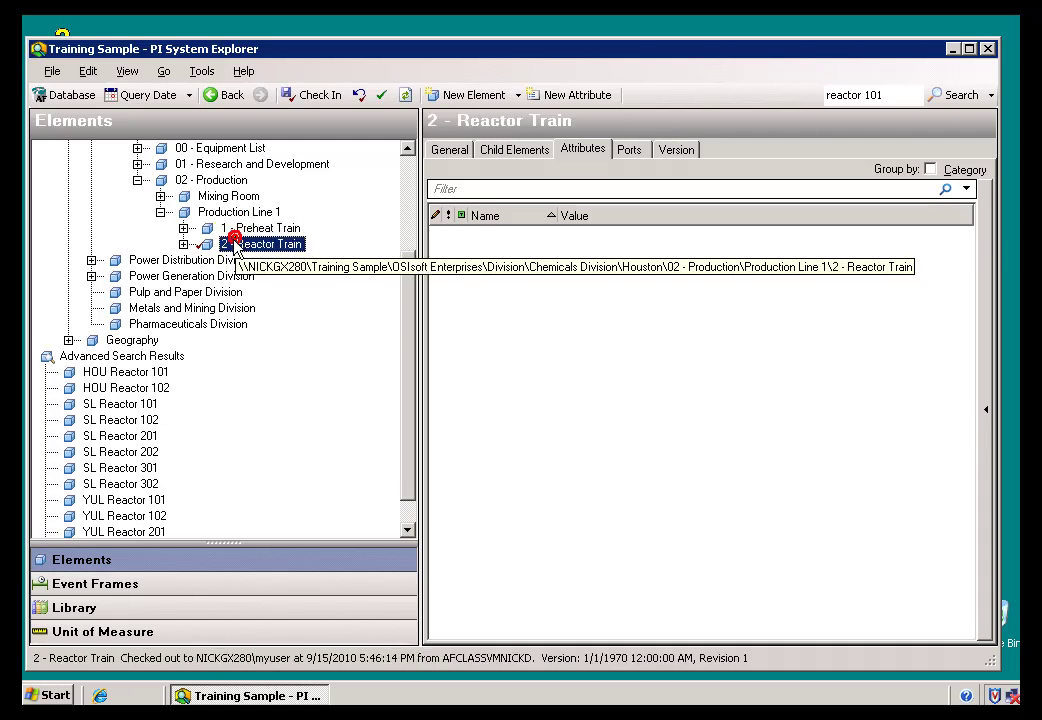
{"action": "left_click", "coordinate": [188, 264]}
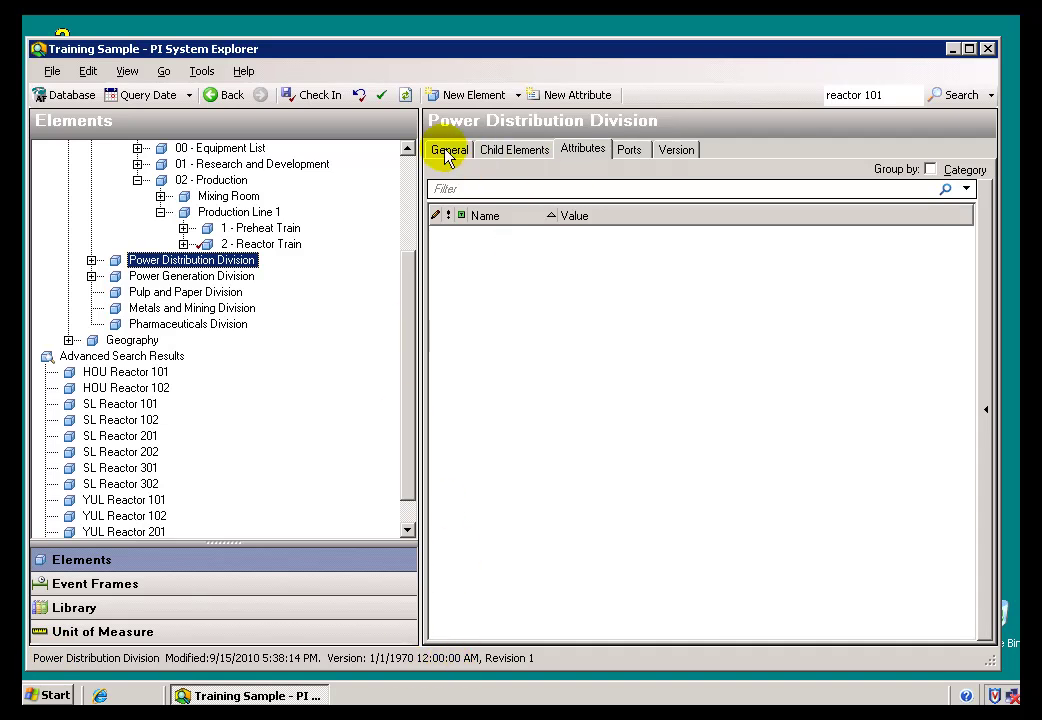
{"action": "left_click", "coordinate": [162, 72]}
{"action": "left_click", "coordinate": [203, 137]}
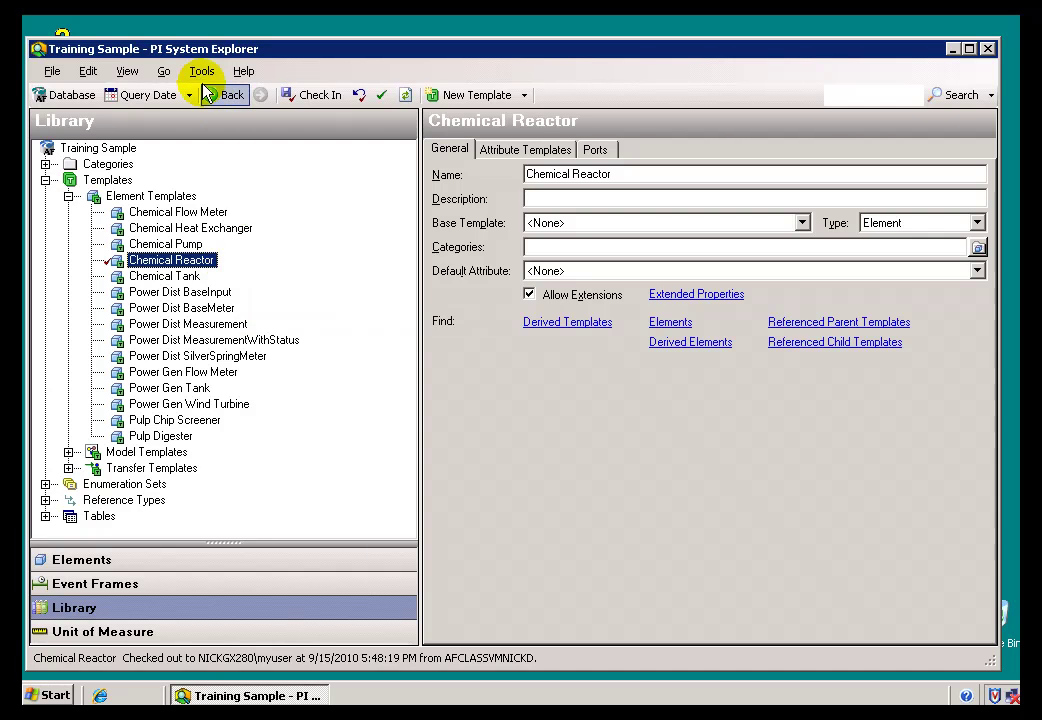
{"action": "left_click", "coordinate": [164, 71]}
{"action": "left_click", "coordinate": [185, 94]}
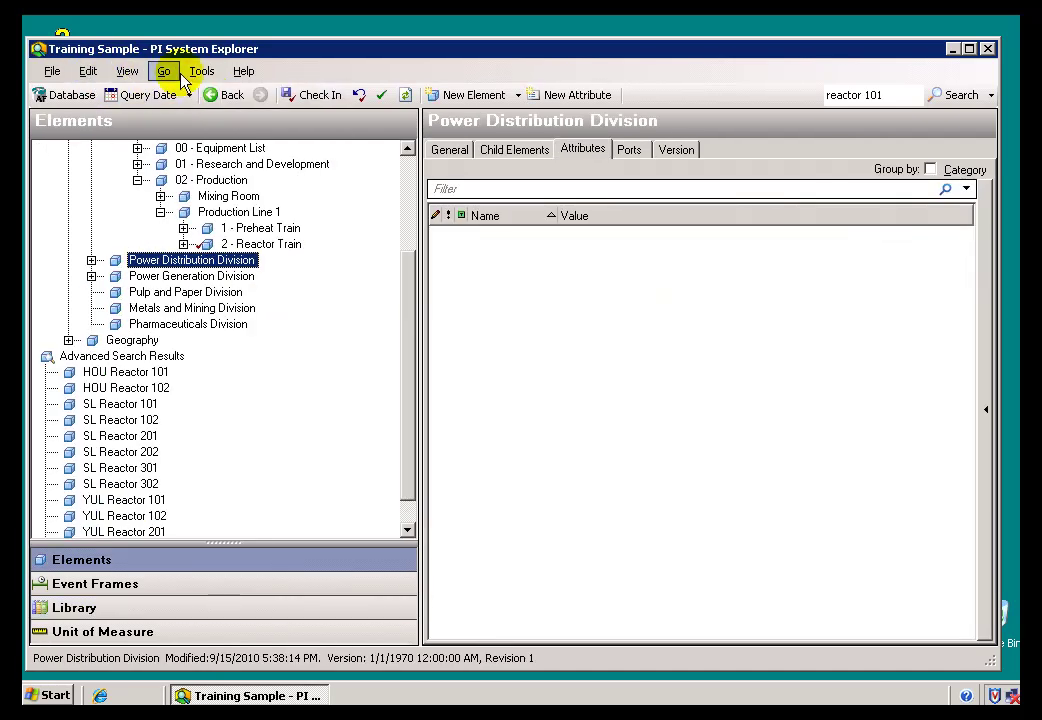
{"action": "left_click", "coordinate": [201, 72]}
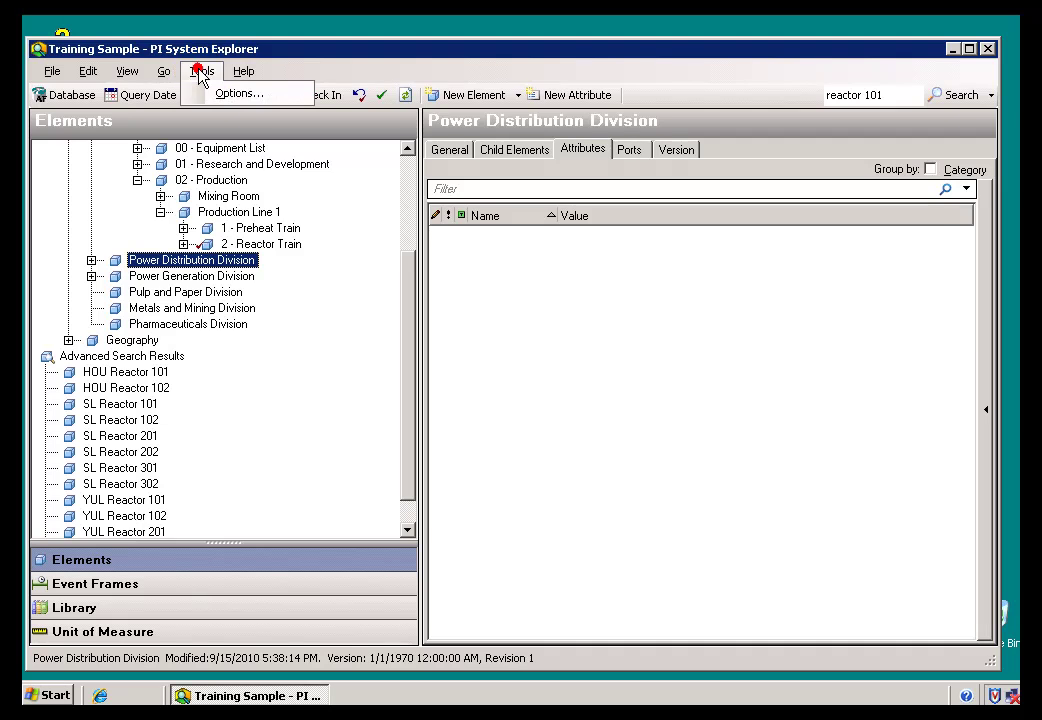
{"action": "left_click", "coordinate": [312, 76]}
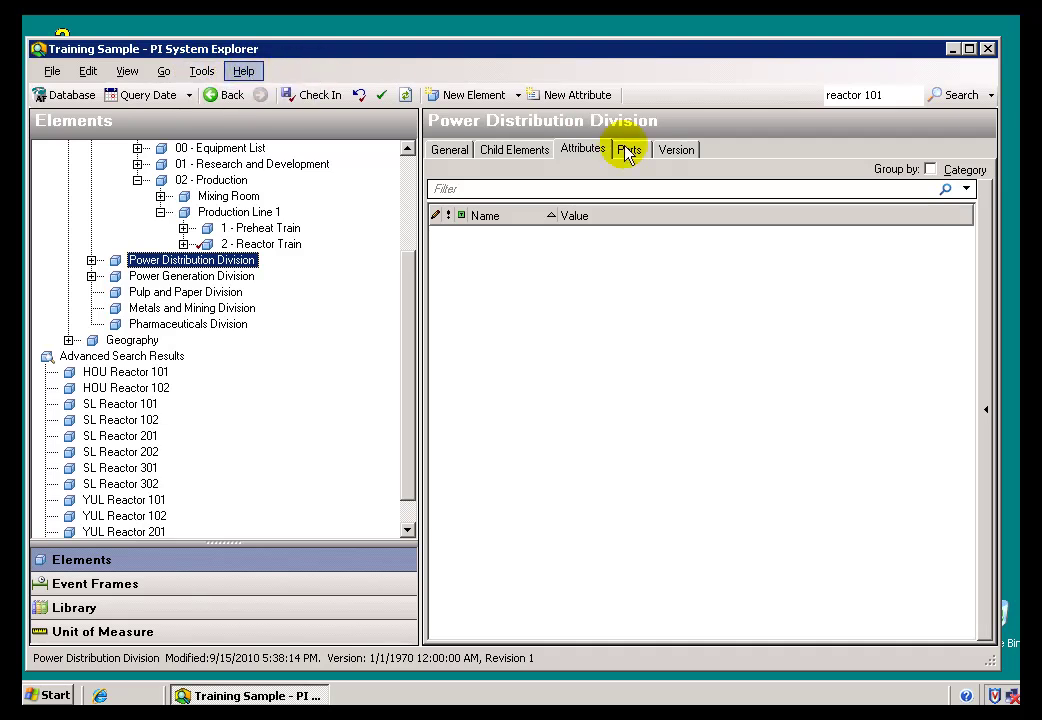